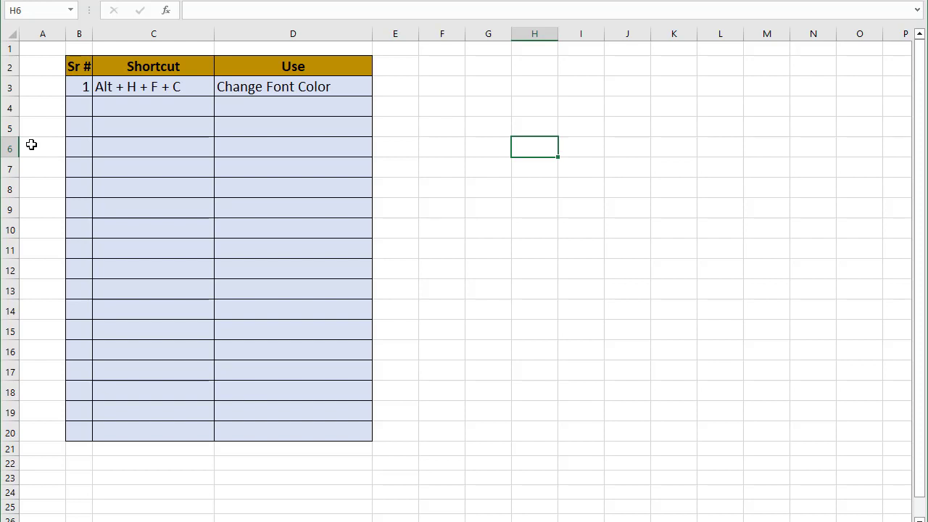
Enter "Text" in cell F3
click(445, 87)
text(Text)
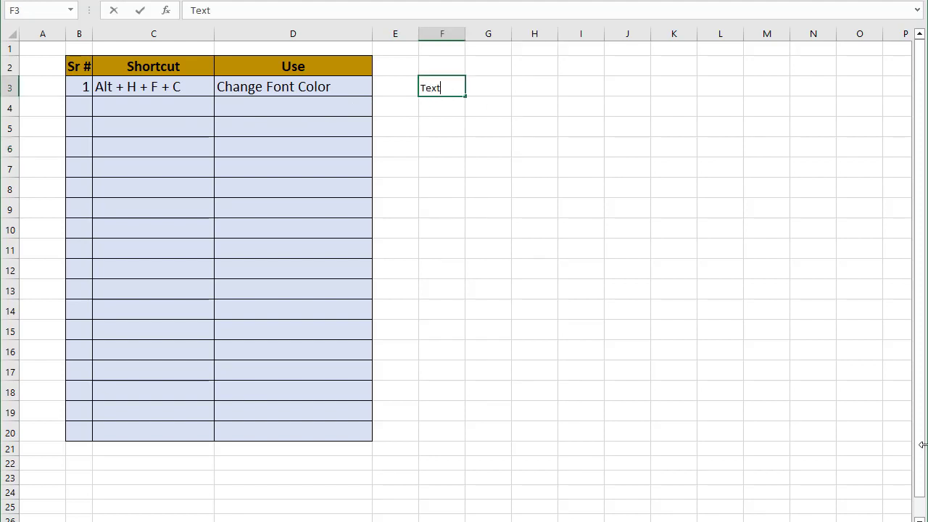
key(Return)
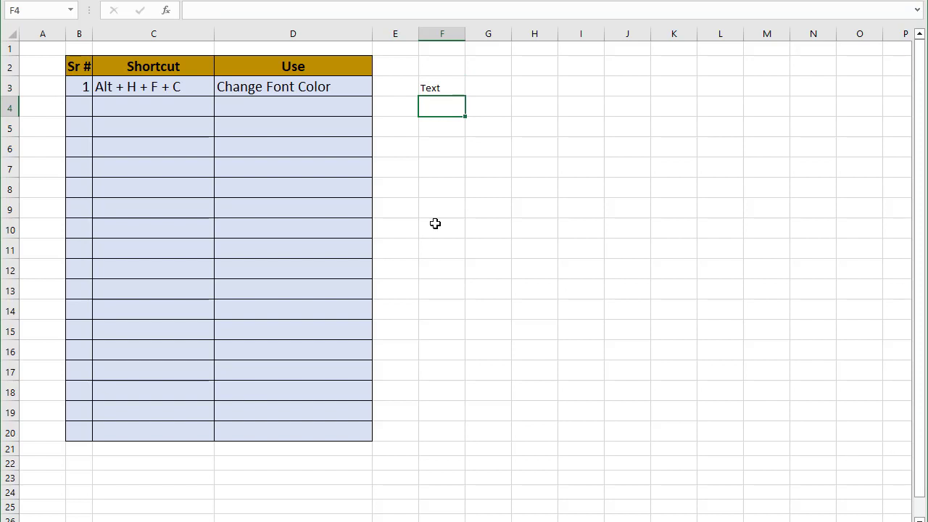
Change the font color of the "Text" cell F3 to purple using the font color shortcut
click(454, 81)
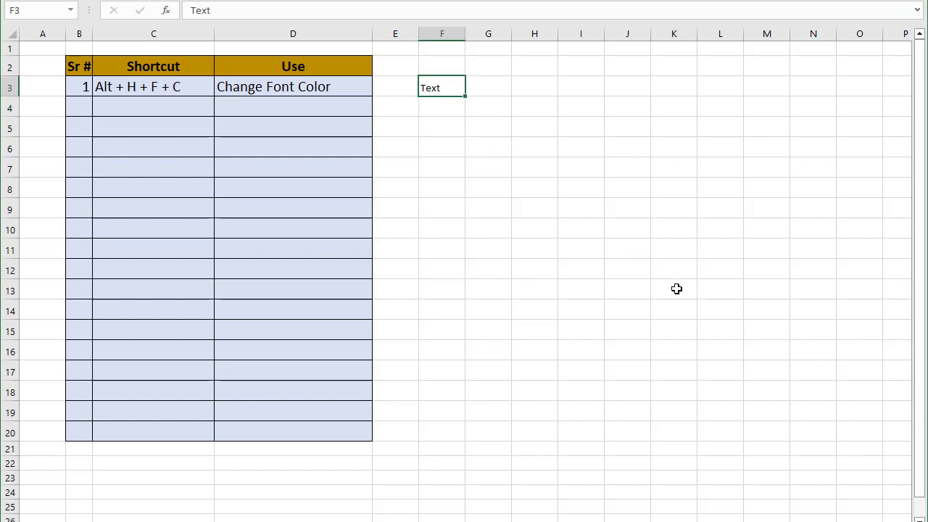
key(alt)
key(h)
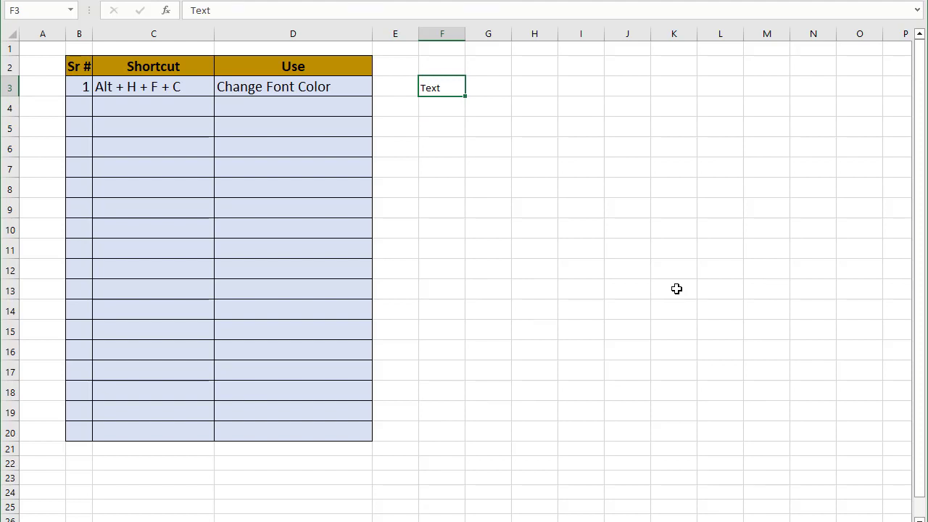
key(f)
key(c)
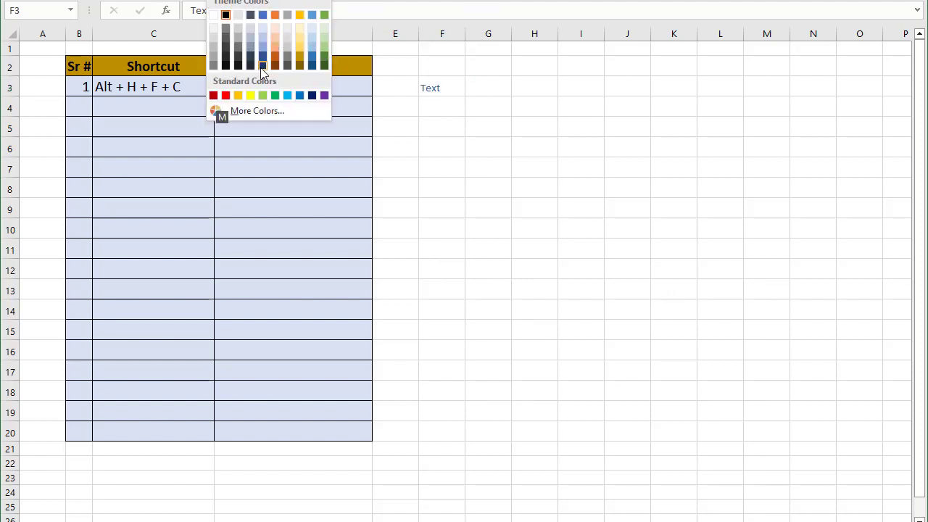
click(323, 97)
click(443, 118)
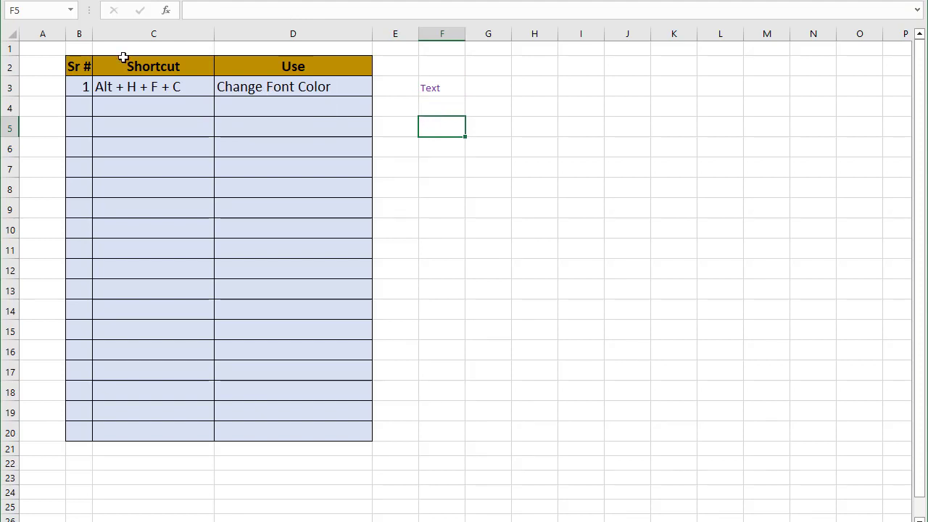
Fill table row 4 with 2, "Alt + H + H" and "Change Background Color"
click(71, 110)
text(2)
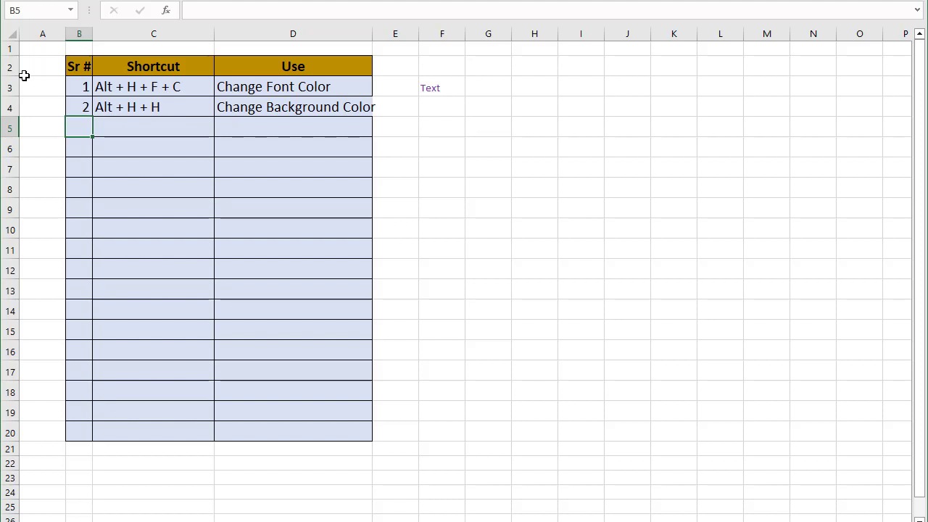
Fill cell F4 with a light blue background using the fill color shortcut
click(446, 113)
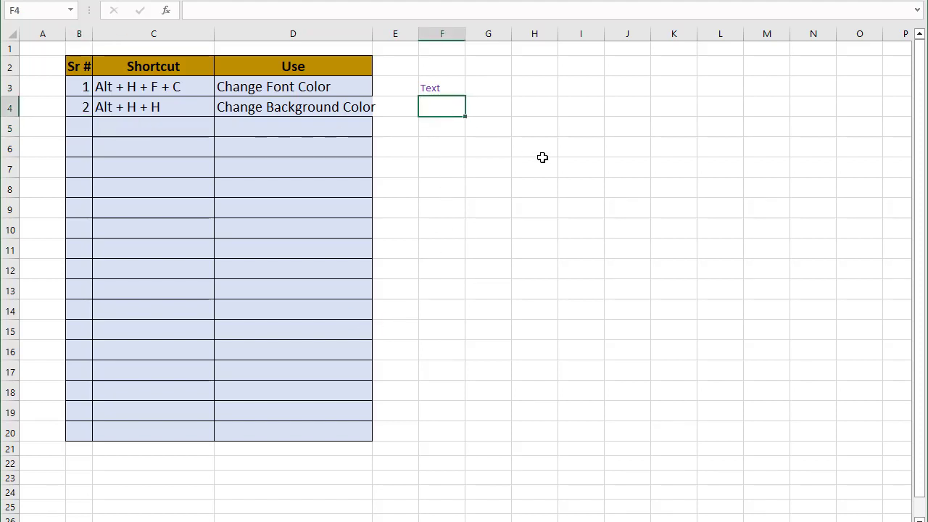
key(alt+h)
key(h)
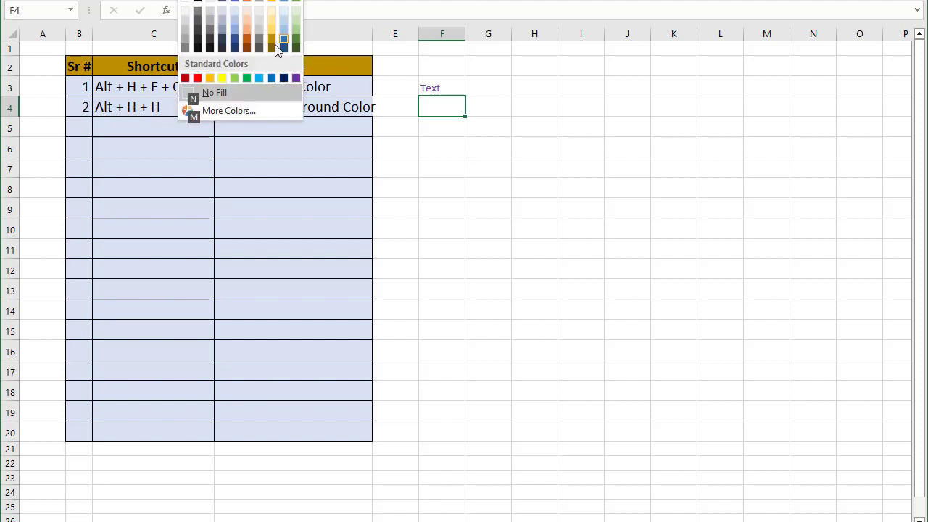
click(259, 77)
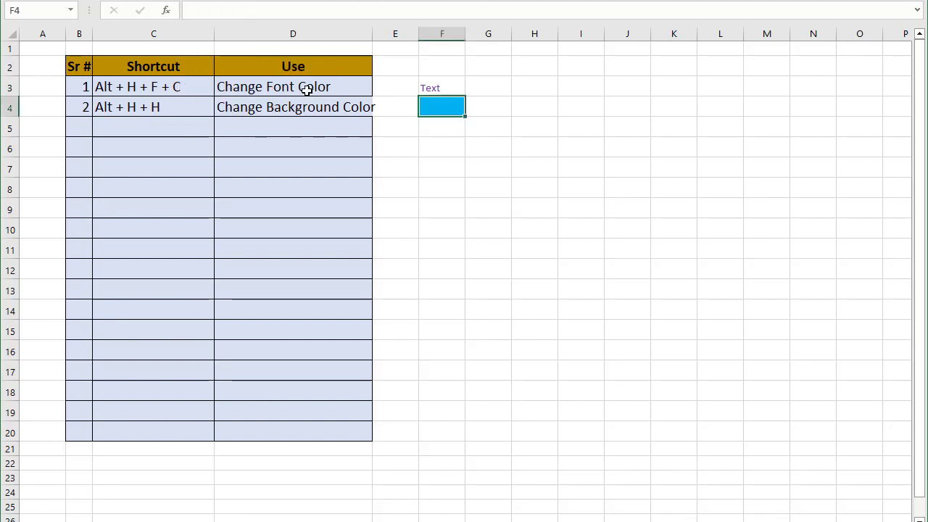
click(457, 156)
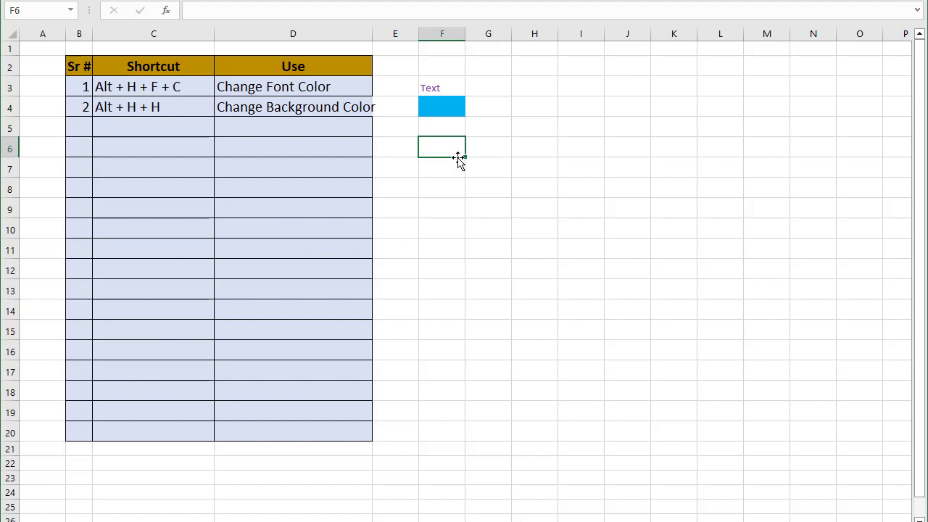
Fill table row 5 with 3, "Alt + H + M + C" and "Merge And Center"
click(87, 129)
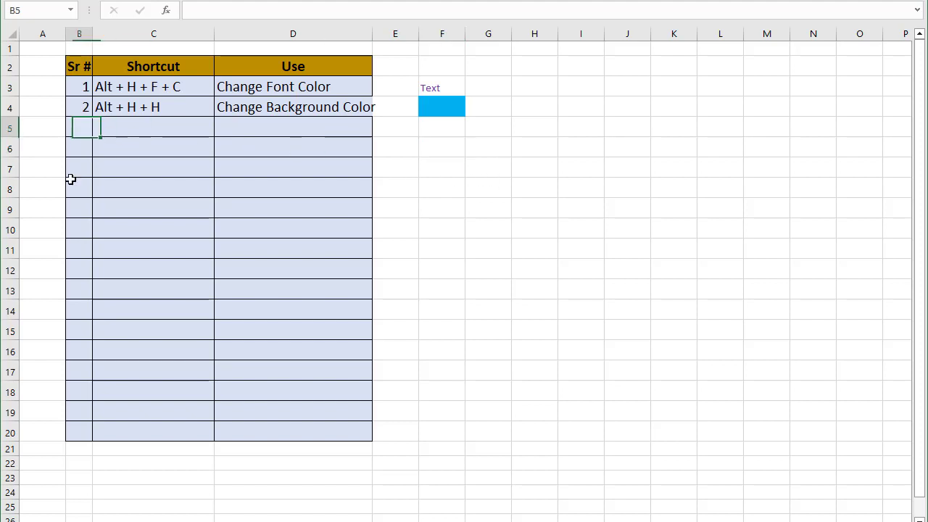
text(3)
key(Tab)
text(Alt + H + M + C)
key(Tab)
text(Merge And Center)
key(Return)
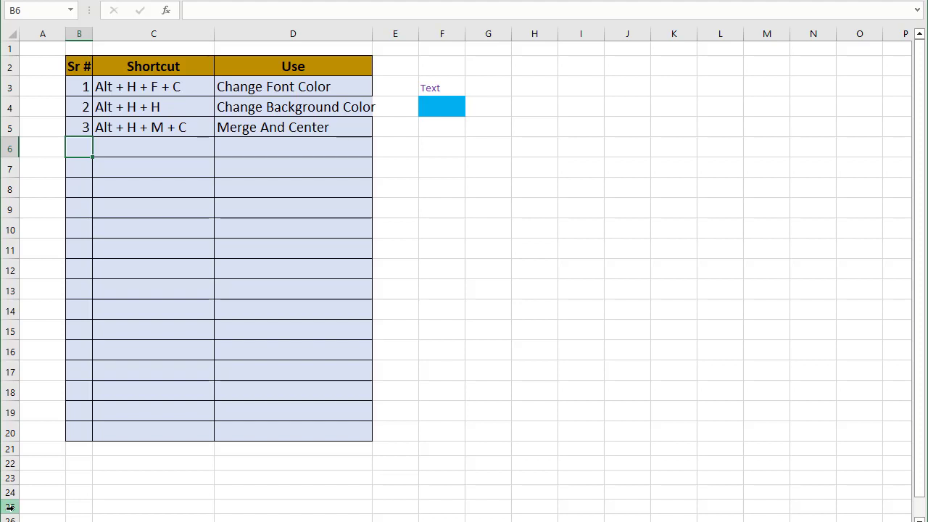
Enter 123 in cell F5
click(437, 132)
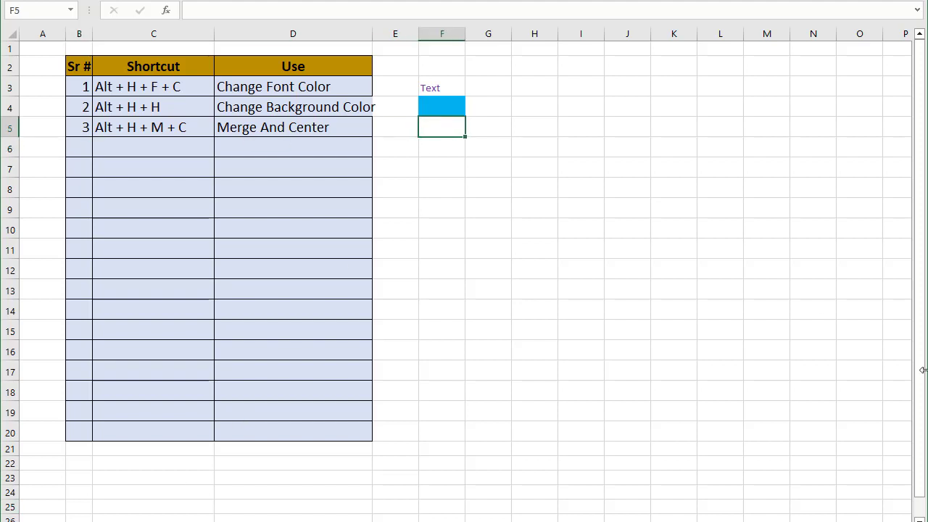
text(123)
key(Tab)
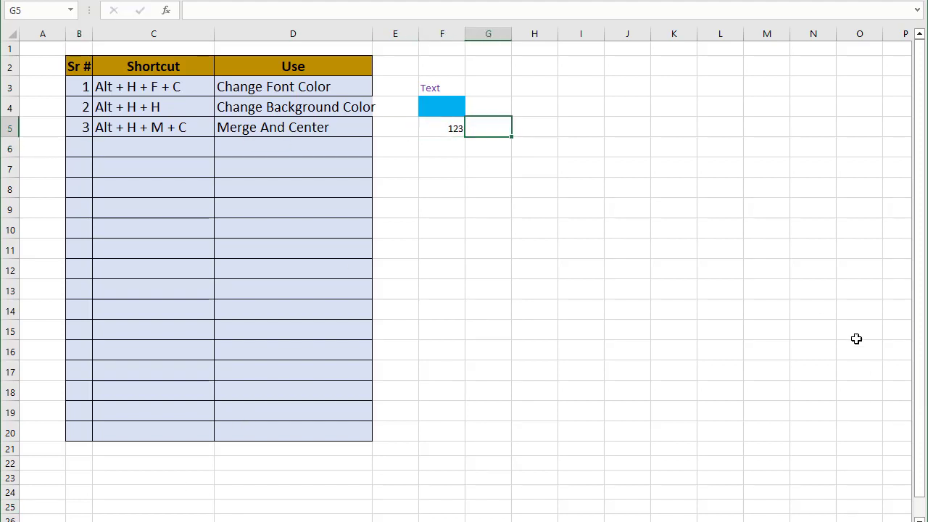
Merge and center cells F5 and G5 using the keyboard shortcut
drag(439, 126, 489, 125)
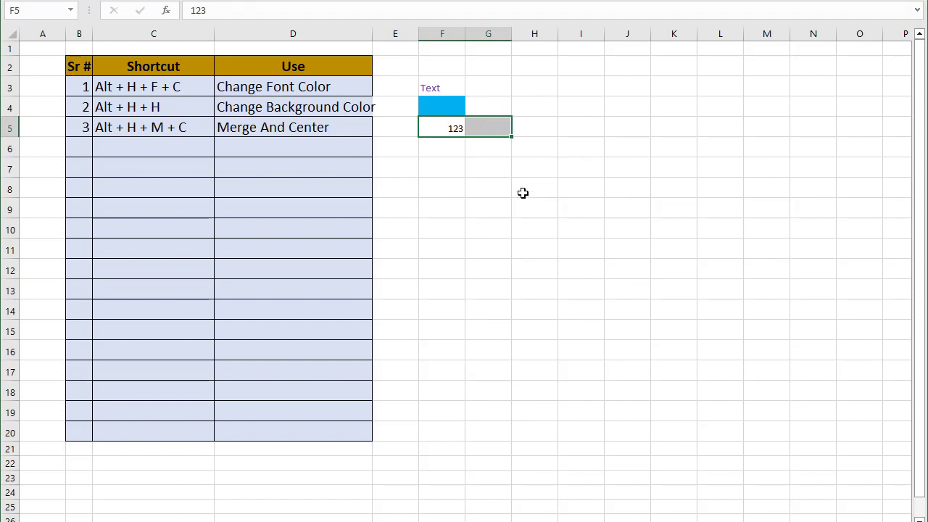
key(alt)
key(h)
key(m)
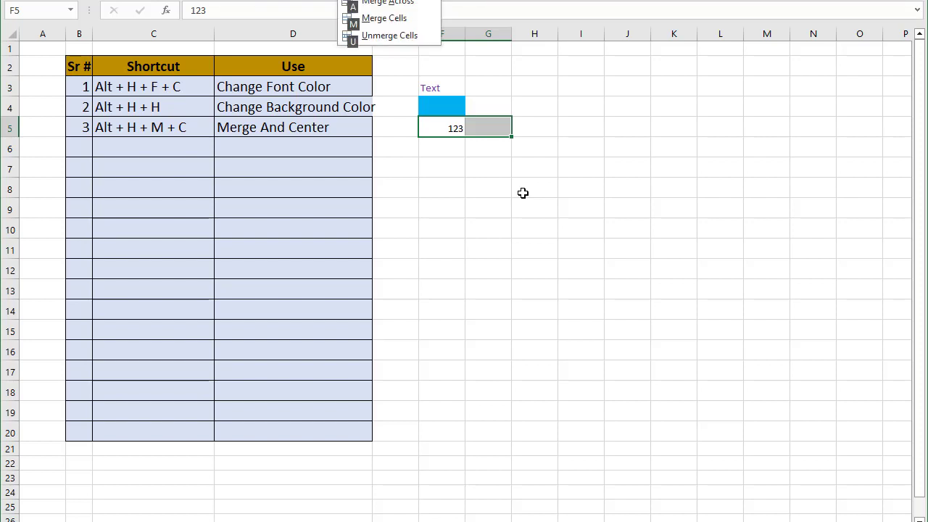
key(c)
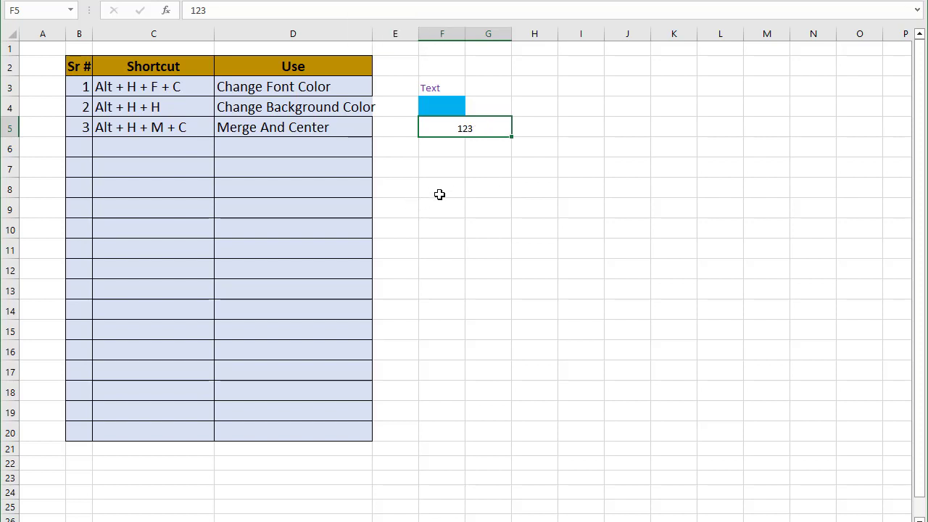
click(477, 167)
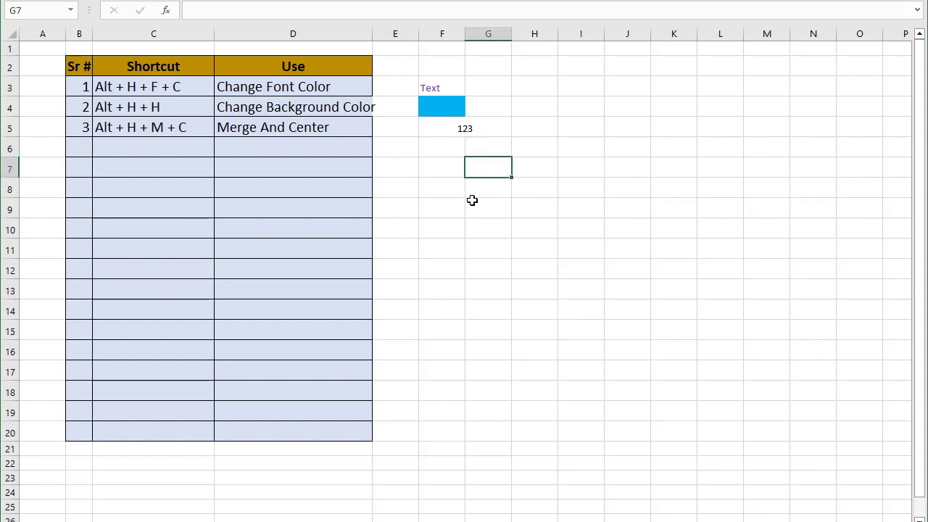
Fill table row 6 with 4, "Alt + H + F + G" and "Increase Font Size"
click(82, 142)
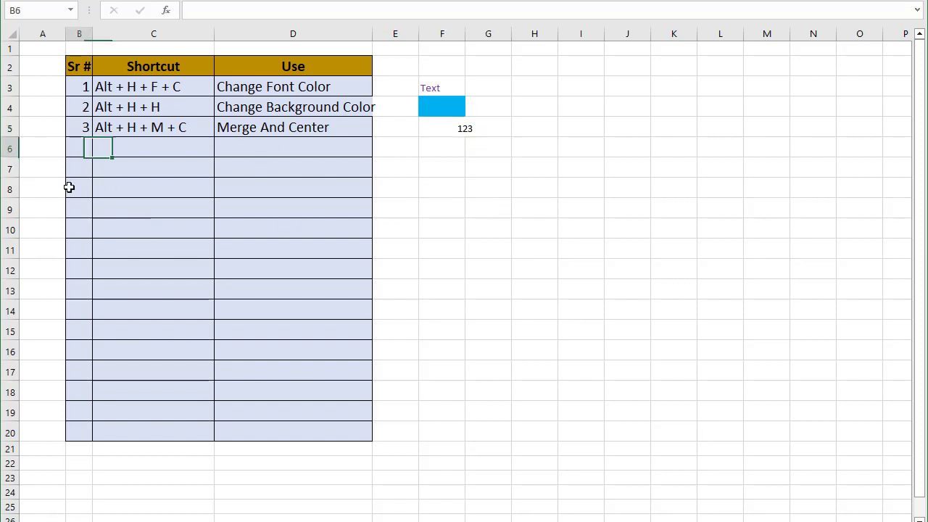
text(4)
key(Return)
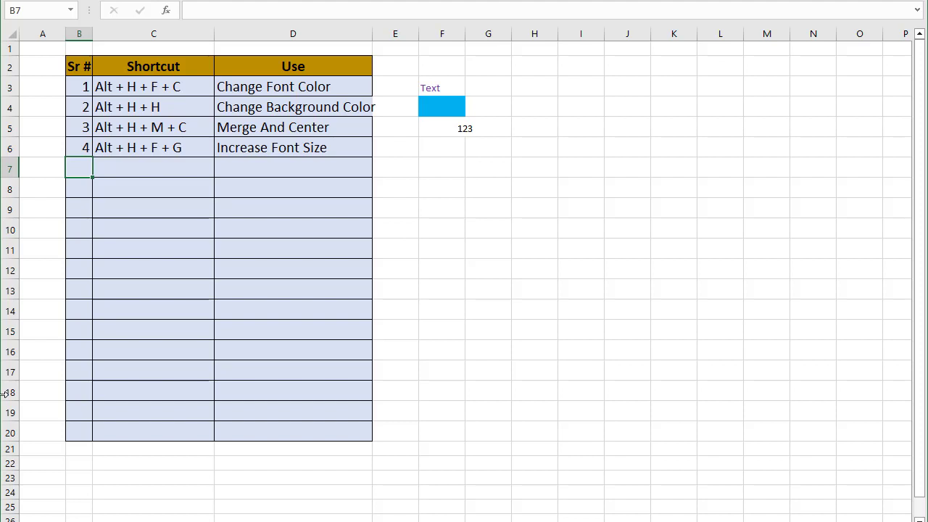
Try to apply Merge and Center again to the merged F5:G5 cell
click(461, 134)
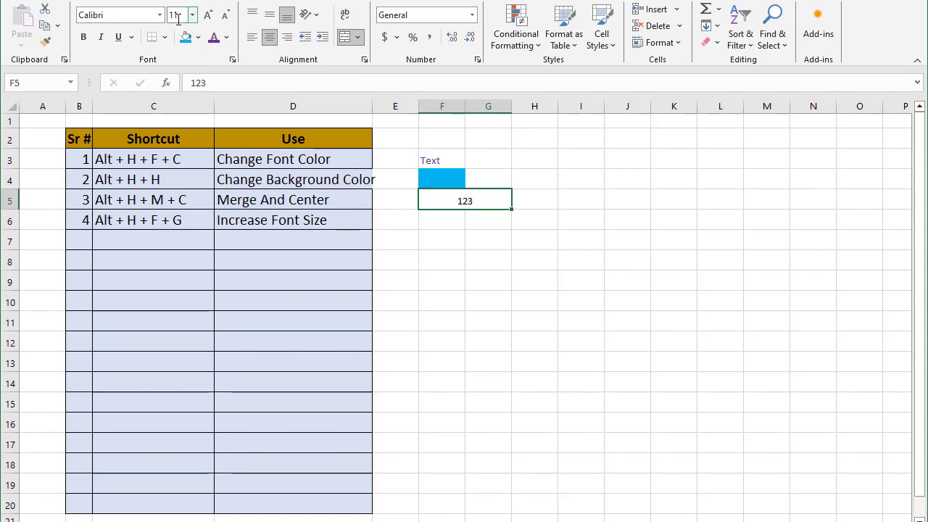
click(444, 240)
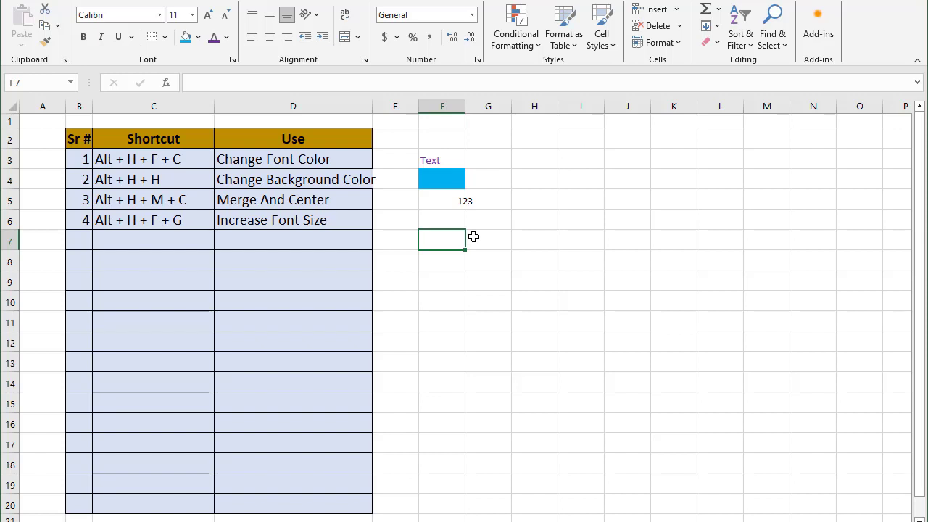
drag(466, 201, 497, 202)
key(alt+h)
key(m)
key(c)
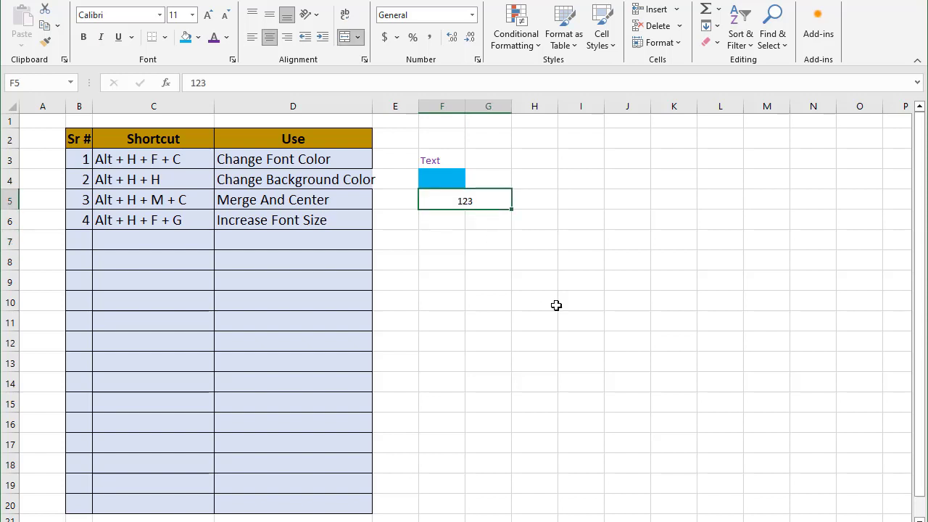
Increase the font size of the merged 123 cell to 14 with the grow-font shortcut
key(alt)
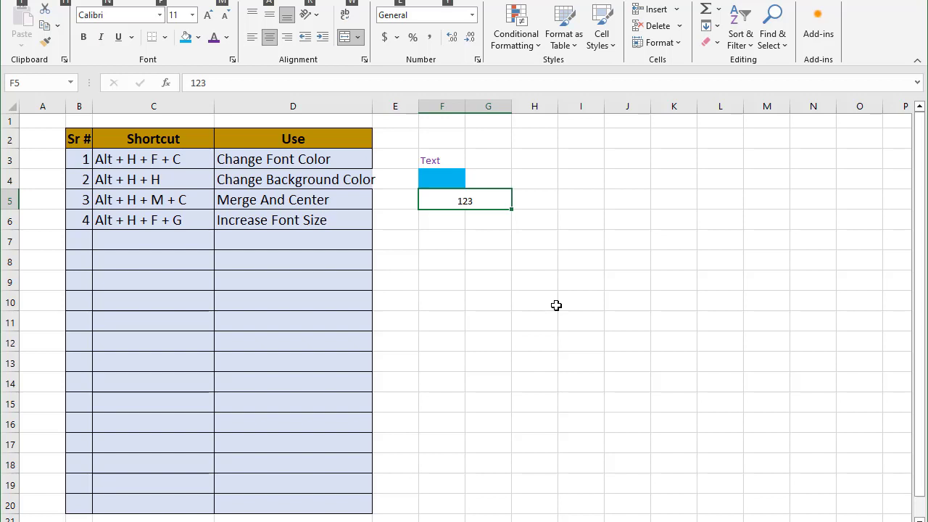
key(h)
key(f)
key(g)
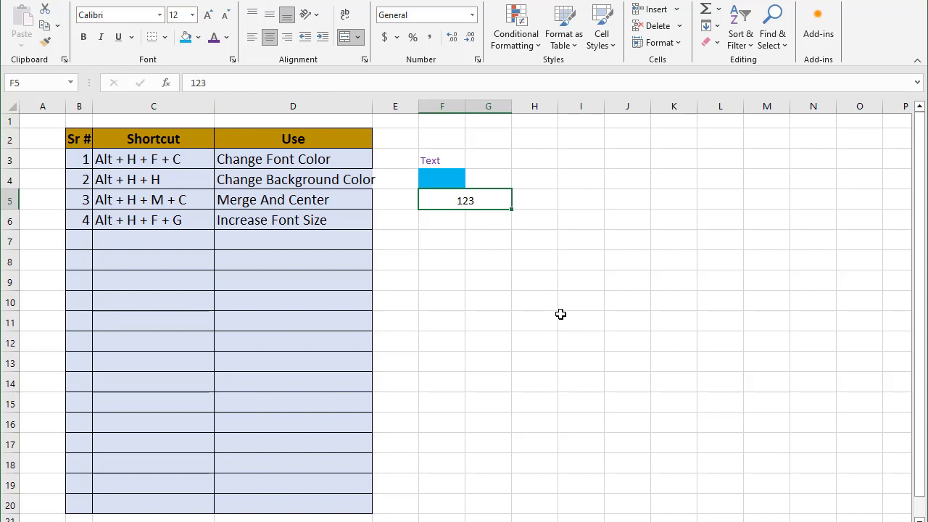
key(alt+h)
key(f)
key(g)
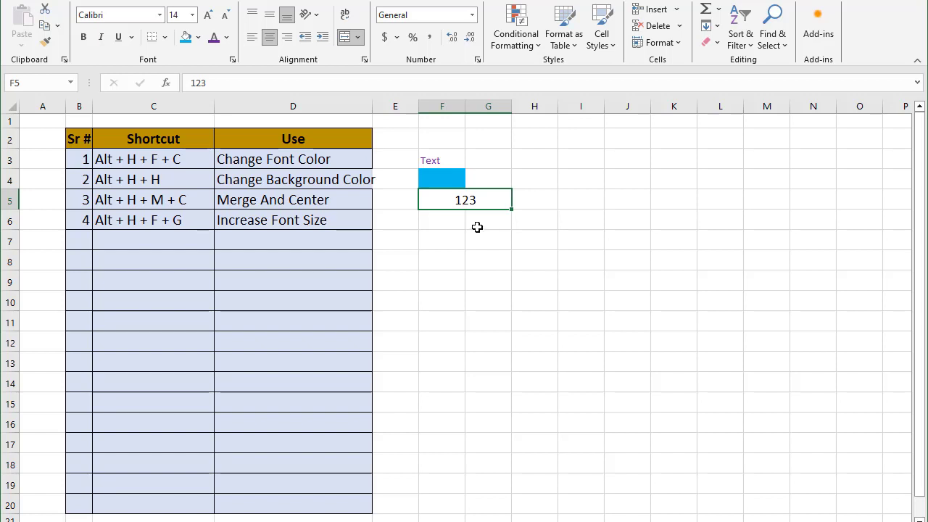
Fill table row 7 with 5, "Alt + H + F + K" and "Decrease Font Size"
click(72, 236)
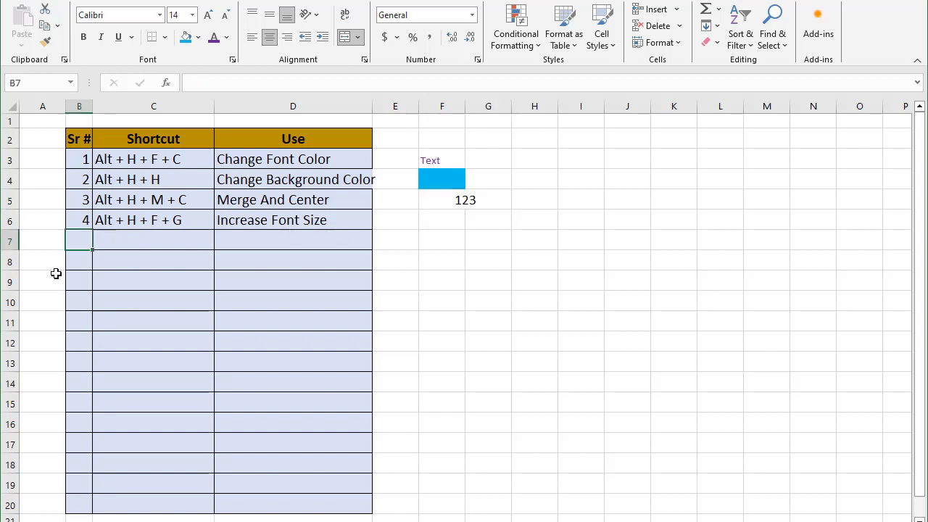
text(5)
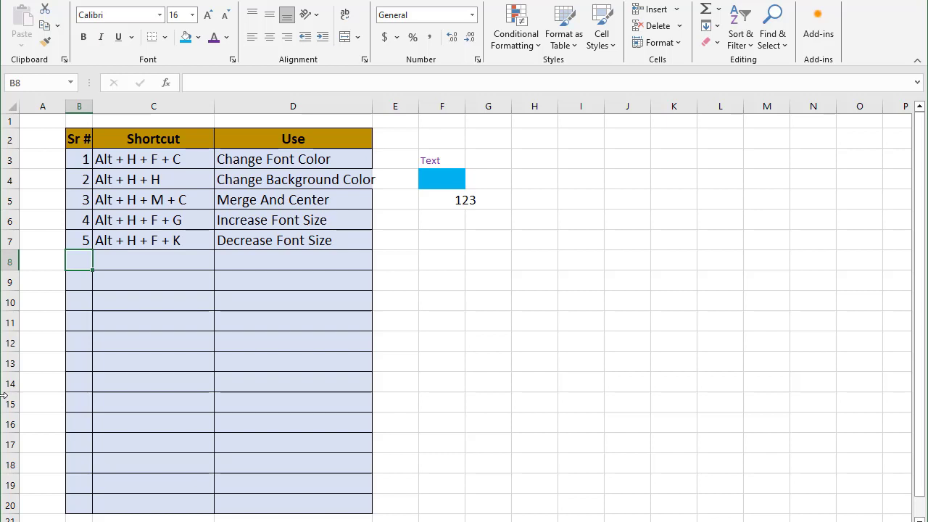
Decrease the font size of the merged 123 cell to 12 with the shrink-font shortcut
click(445, 205)
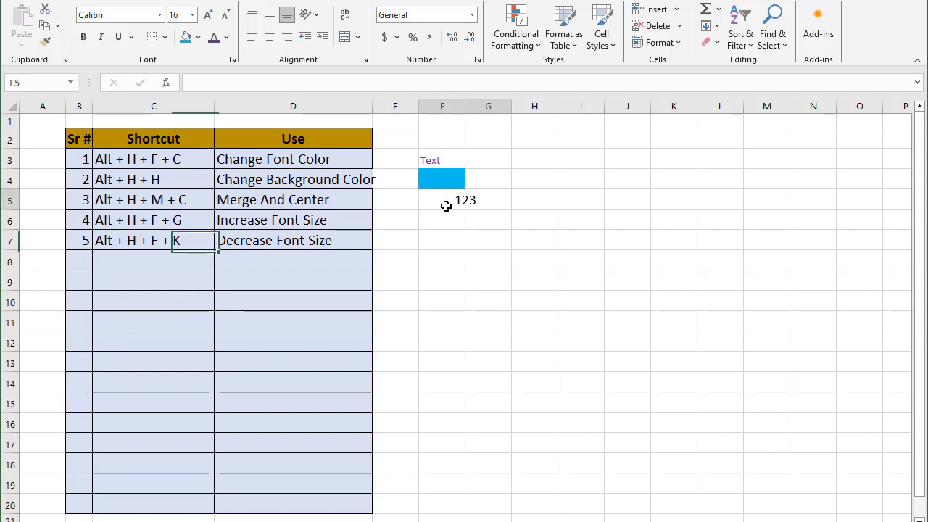
key(alt)
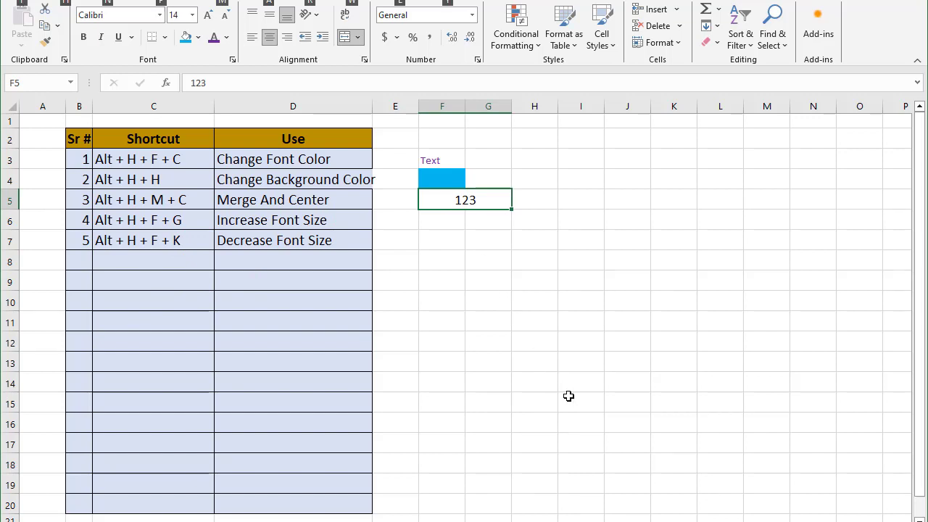
key(h)
key(f)
key(k)
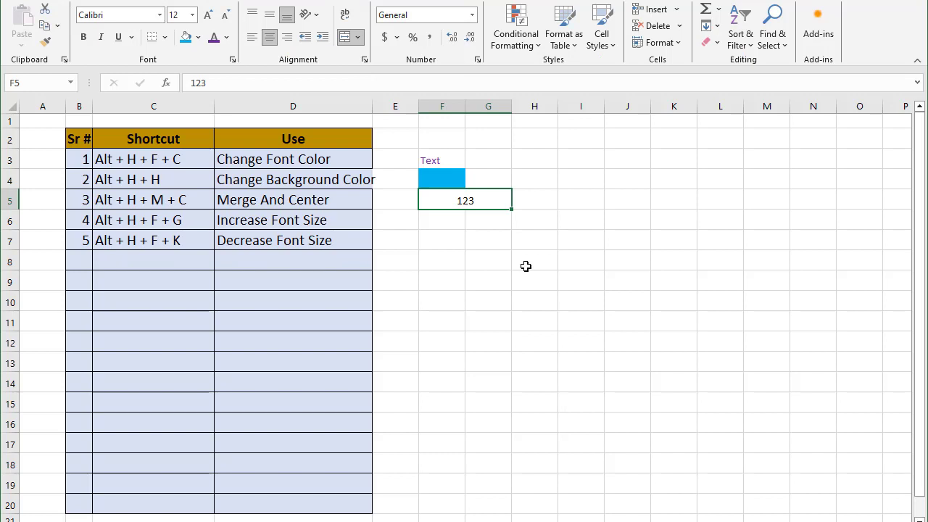
Fill table row 8 with 6, "Alt + H + P" and "Percentage Format"
click(72, 263)
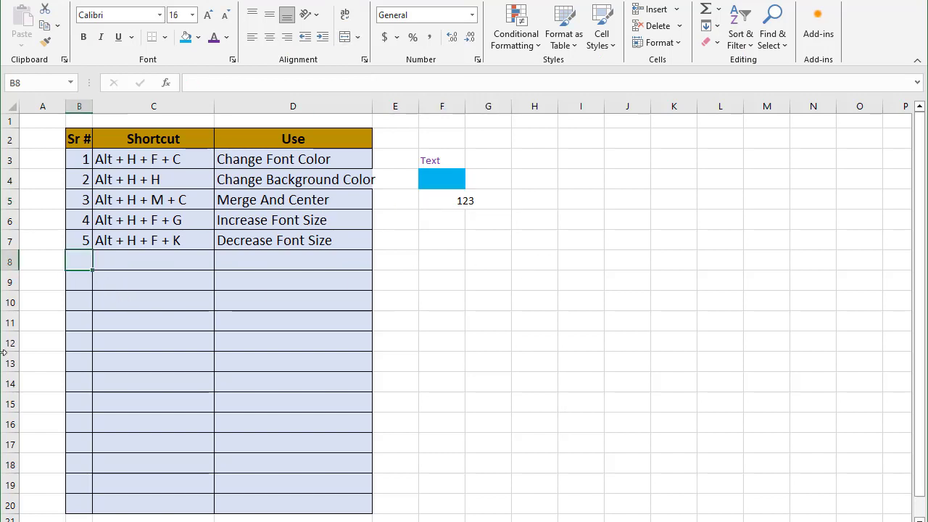
text(6)
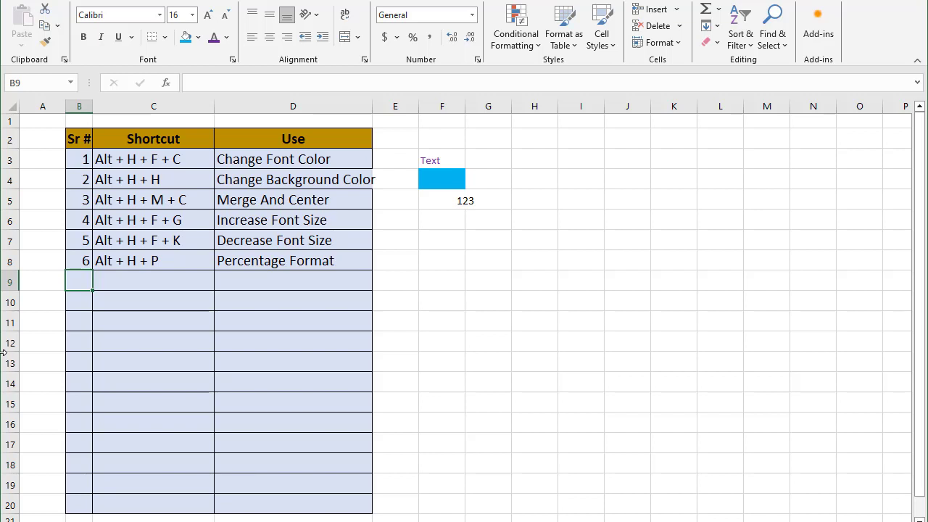
Enter 0.06 in cell F7 and apply percentage format to it with the percentage-format shortcut
click(439, 240)
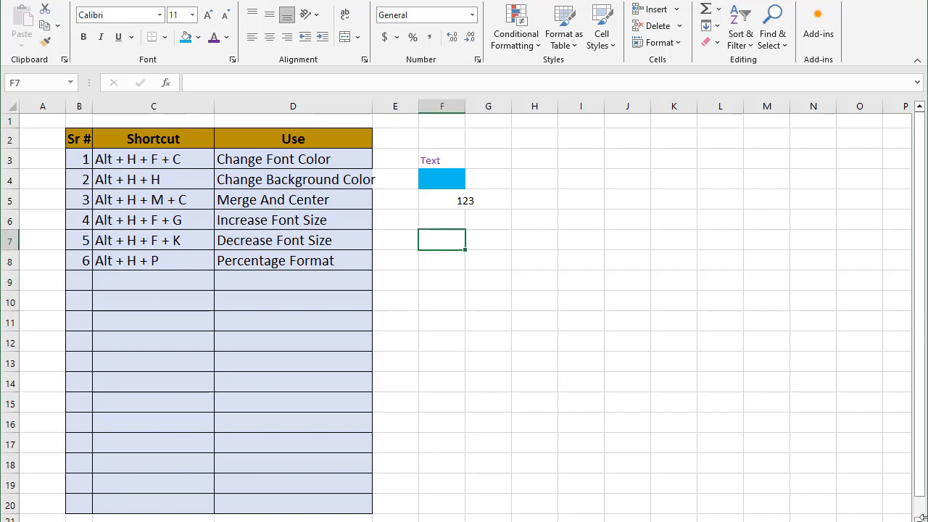
text(0.06)
key(Return)
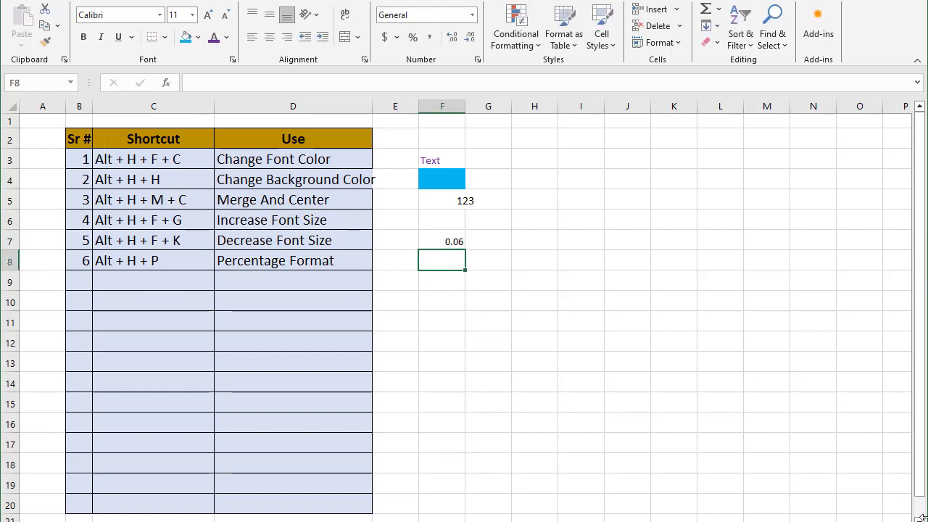
click(453, 241)
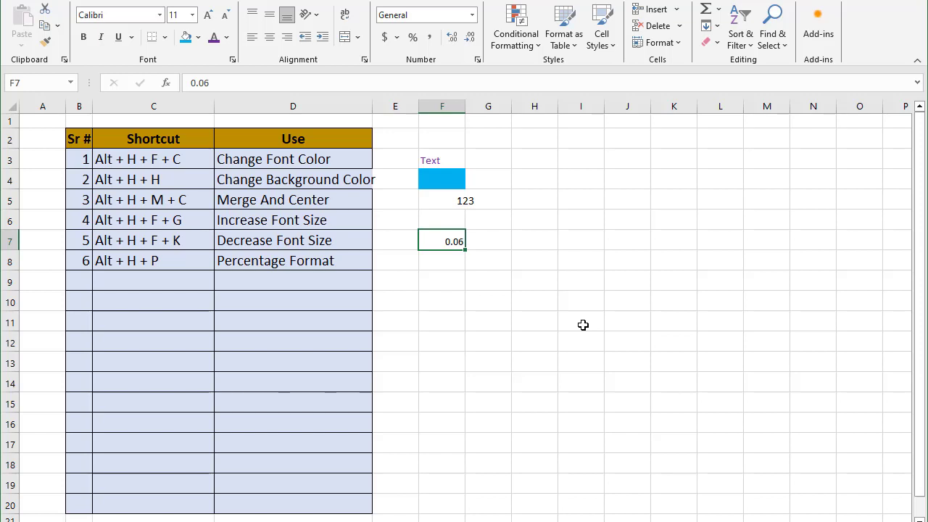
key(alt+h)
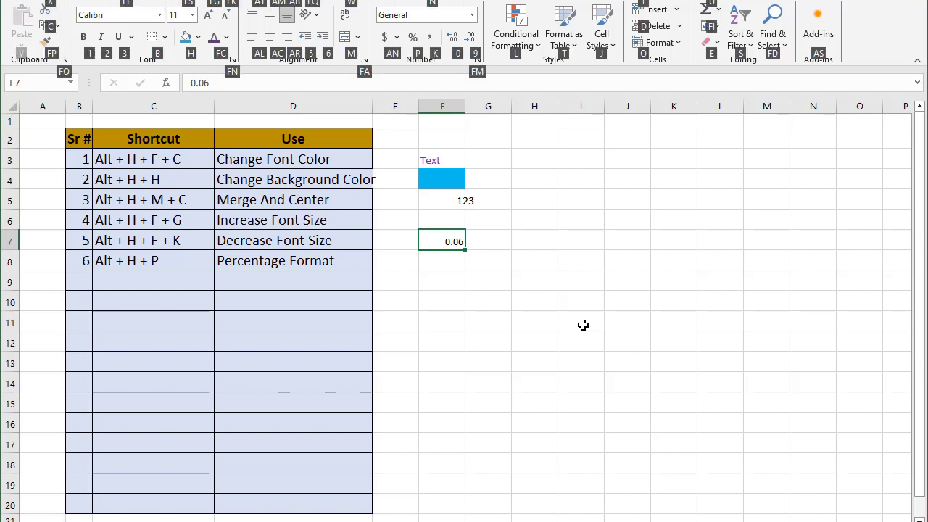
key(p)
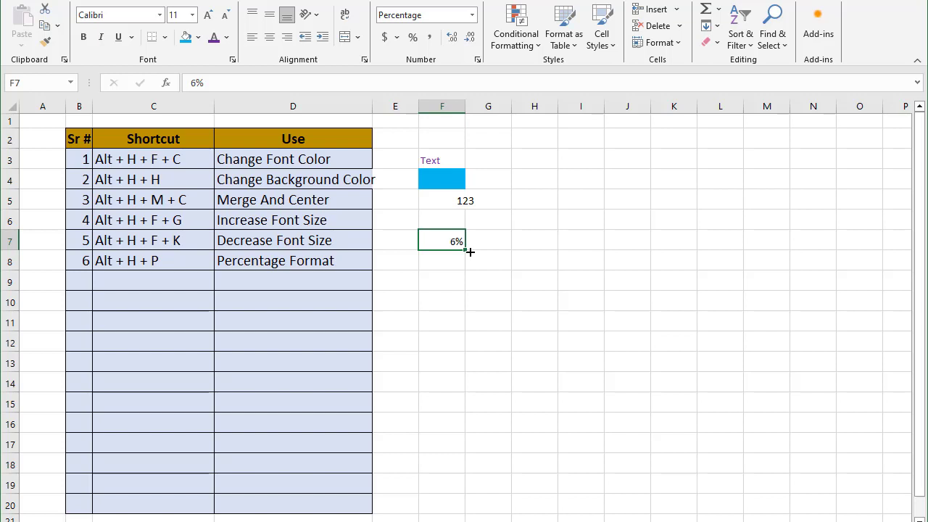
Fill table row 9 with 7, "Alt + H + K" and "Number Format"
click(73, 277)
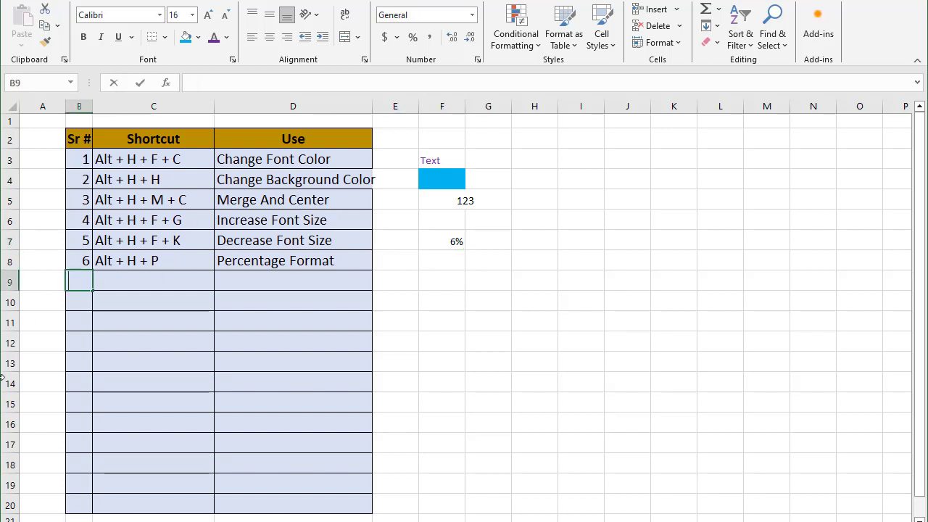
text(7)
key(Tab)
text(Alt + H + K)
key(Tab)
text(Number Format)
key(Return)
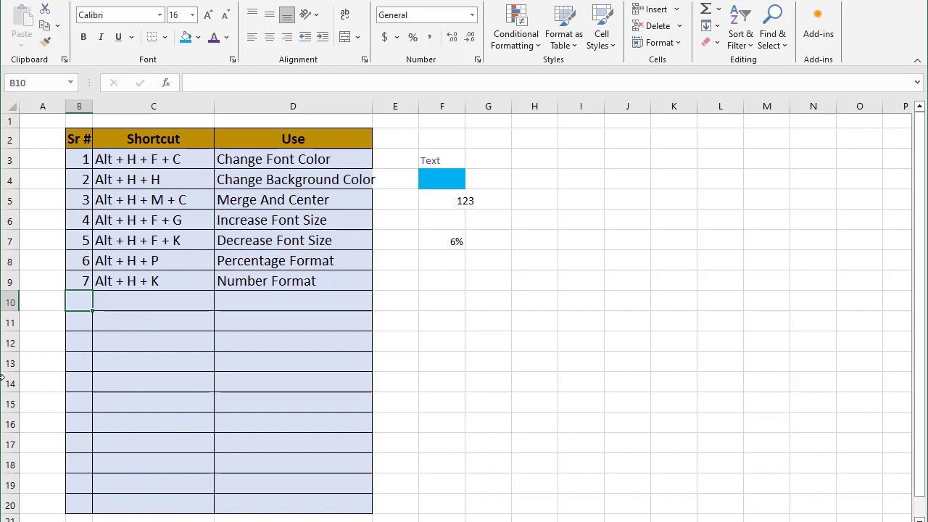
Enter 12345 in cell F8 and apply number formatting to it with the number-format shortcut
click(441, 258)
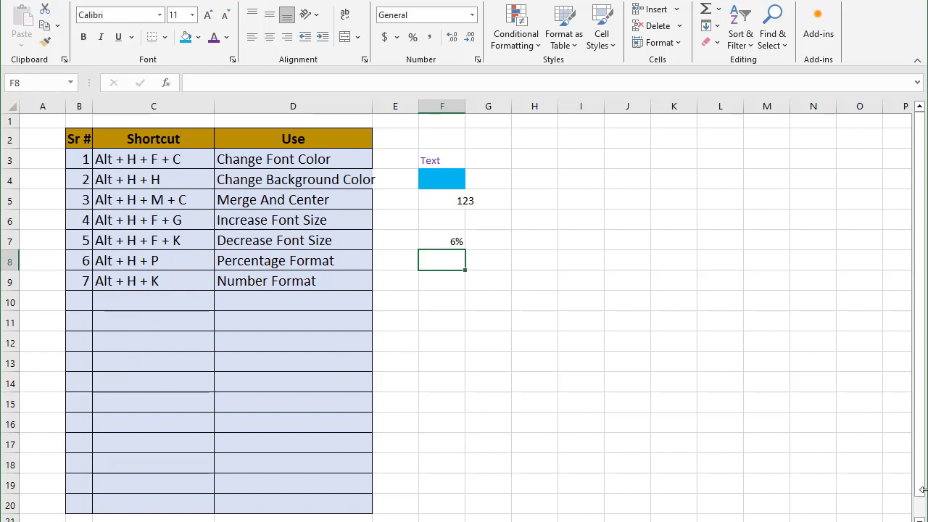
text(123)
key(Return)
click(442, 261)
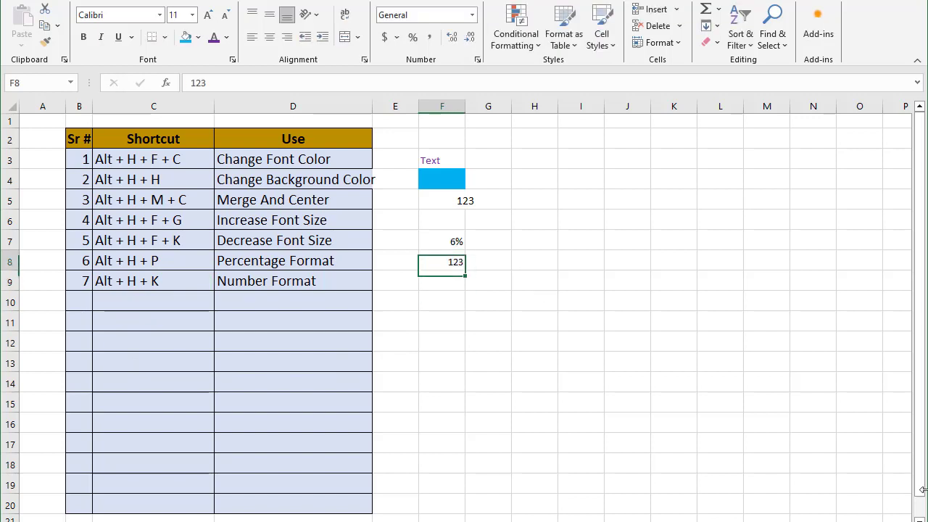
key(F2)
text(45)
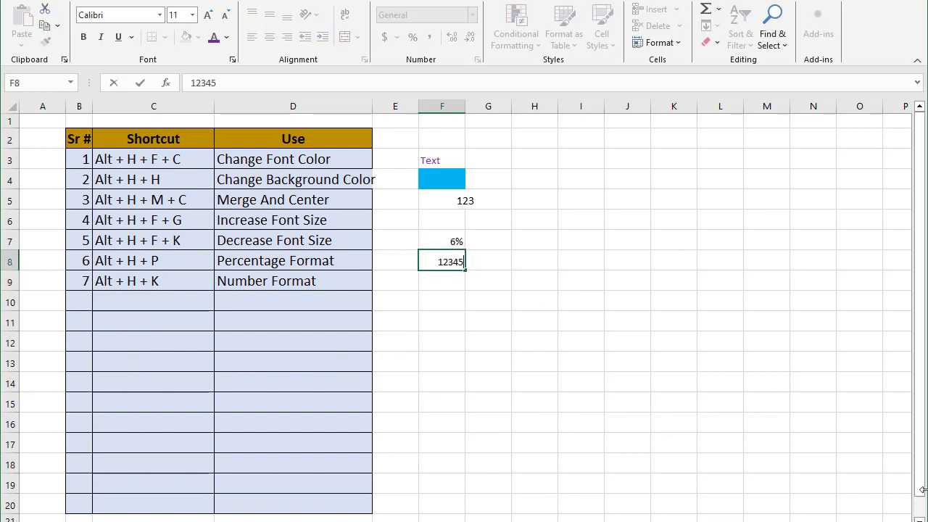
key(Return)
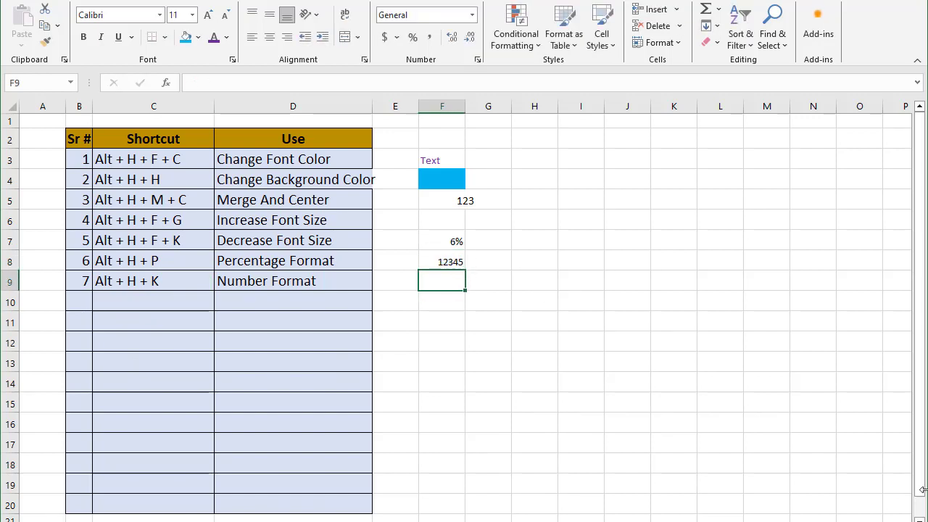
click(461, 262)
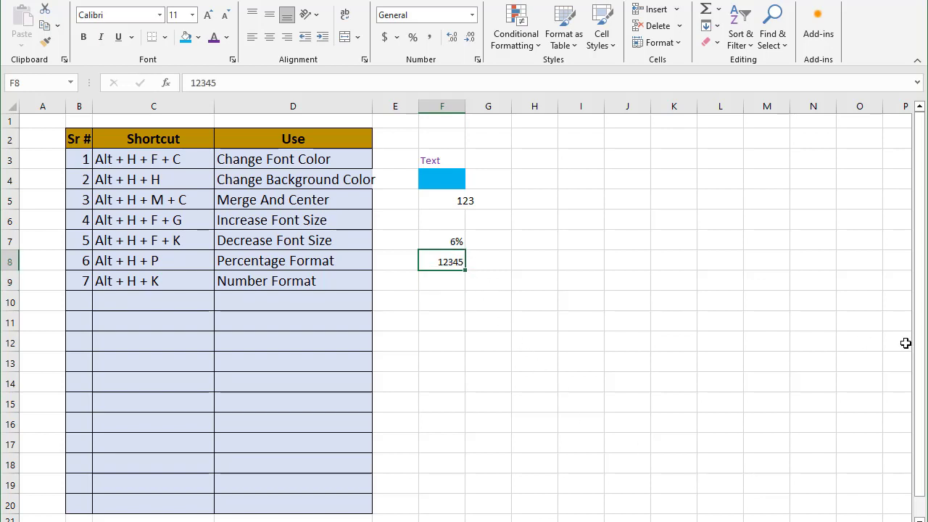
key(alt+h)
key(k)
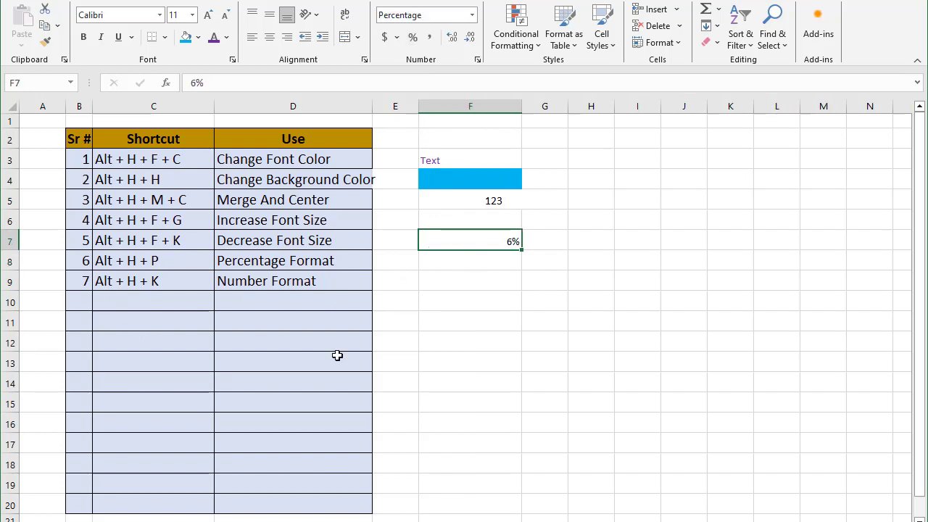
Enter 8 as the serial number in table row 10
click(84, 299)
text(8)
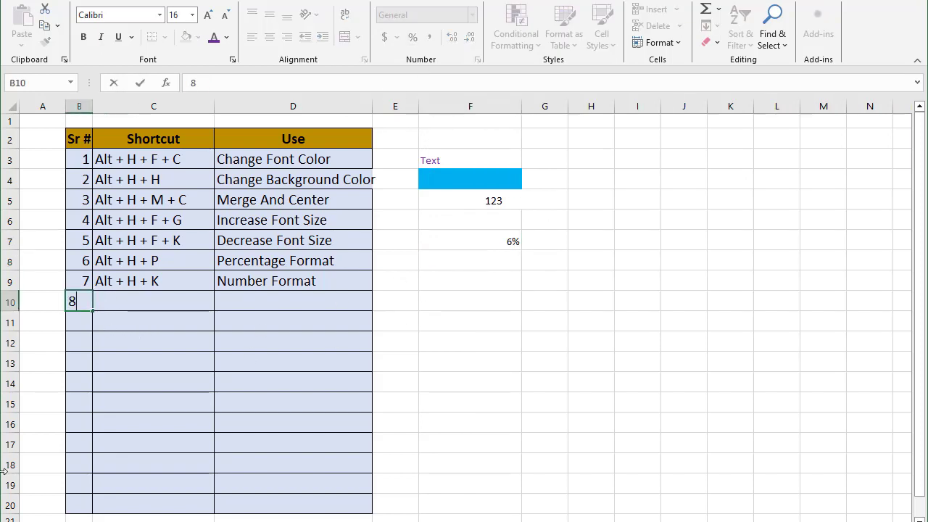
key(Tab)
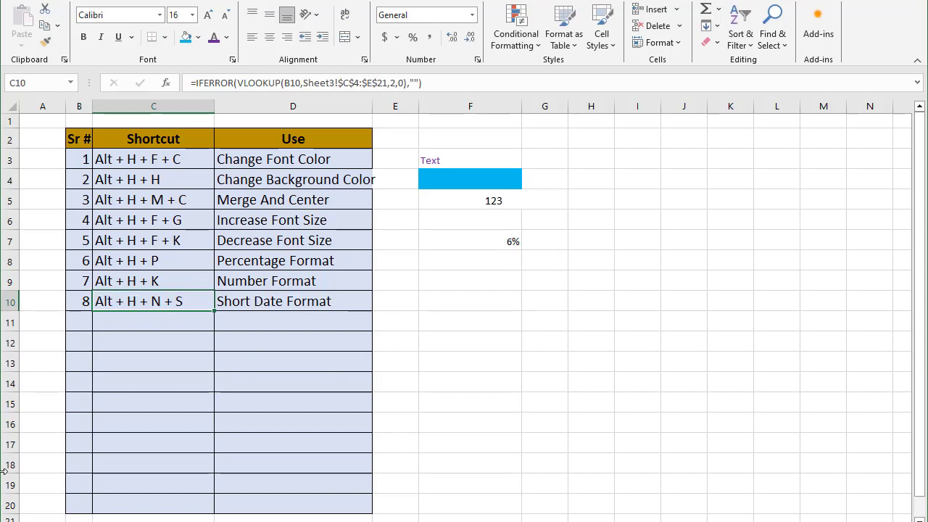
Enter the formula =TODAY() in cell G8
click(560, 259)
text(=to)
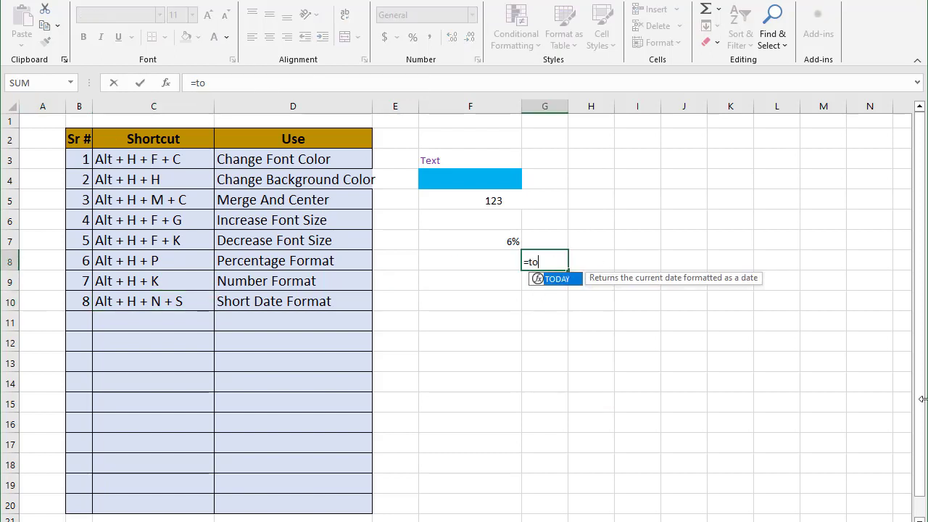
key(Tab)
text())
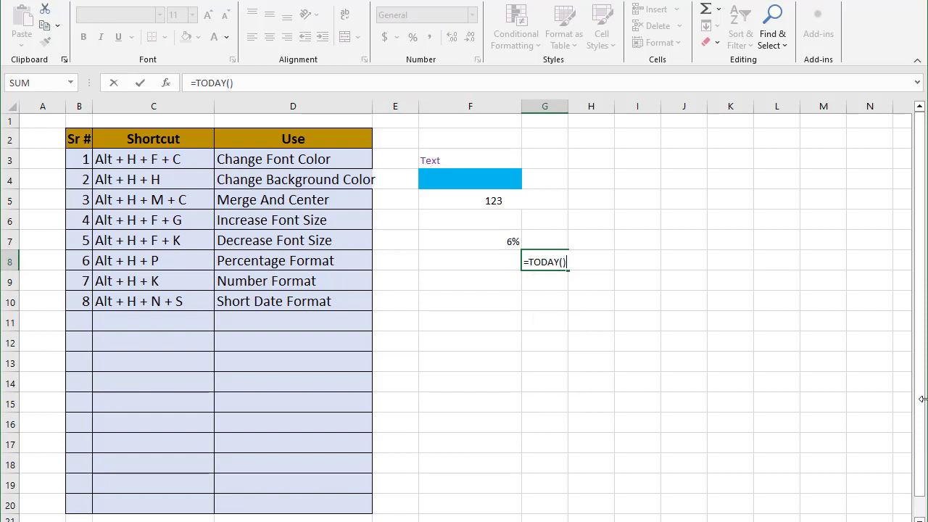
key(Return)
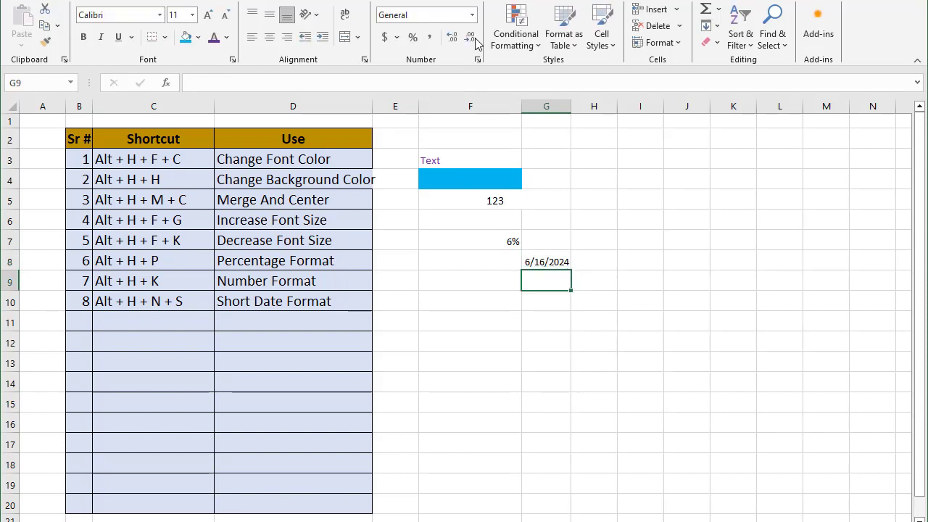
Apply the Long Date number format to the date in cell G8
click(468, 14)
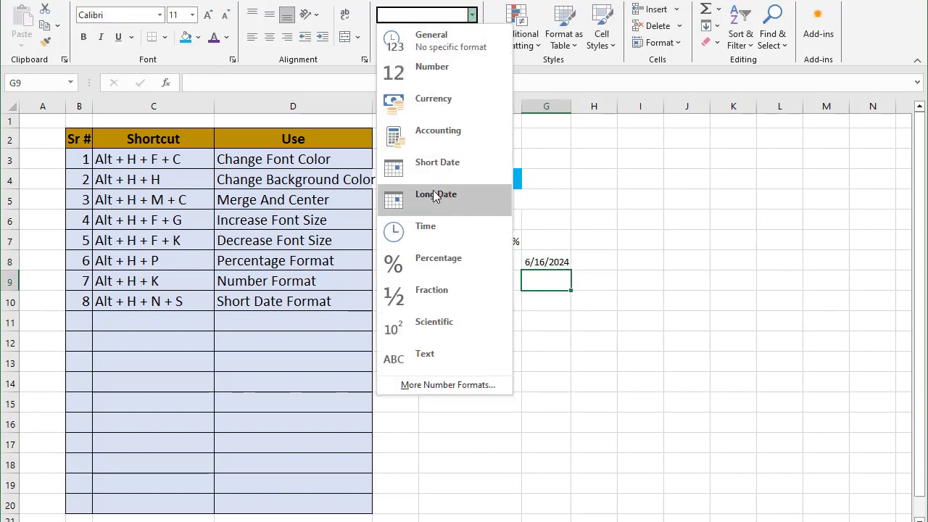
click(434, 200)
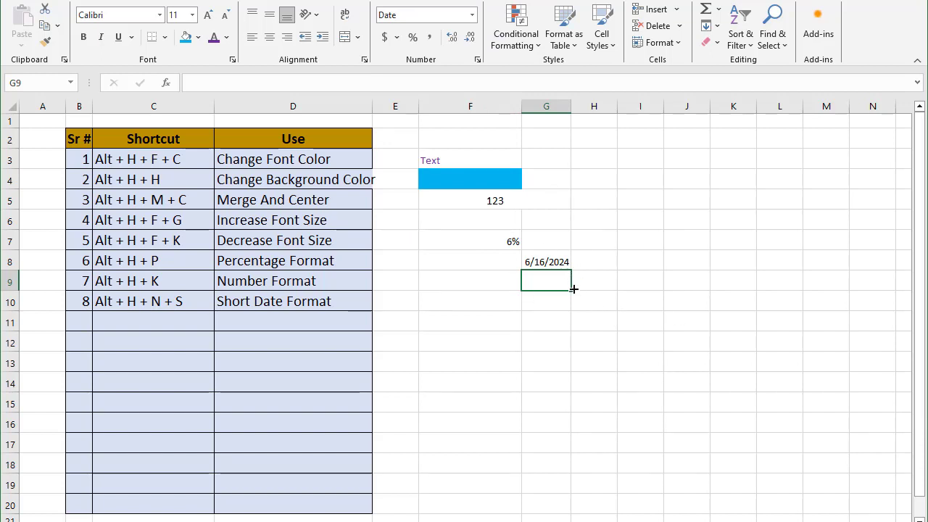
click(548, 261)
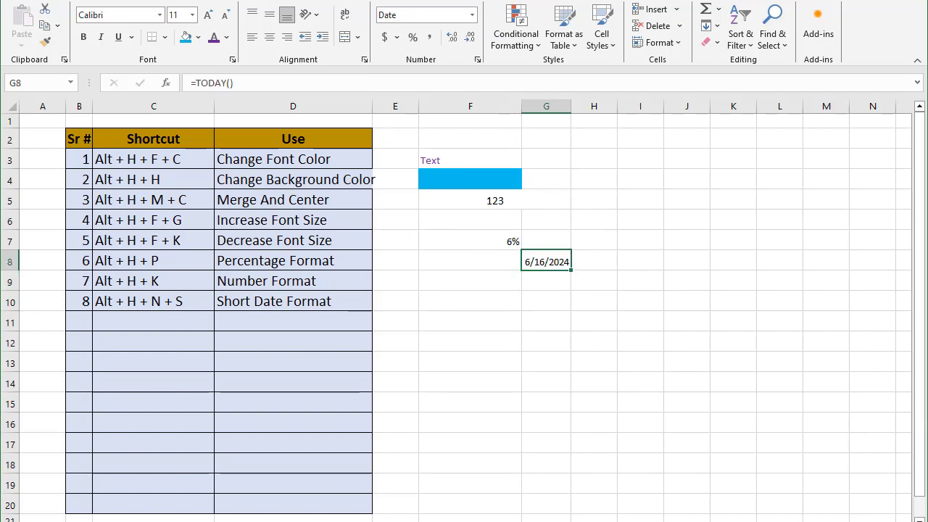
click(472, 14)
click(417, 199)
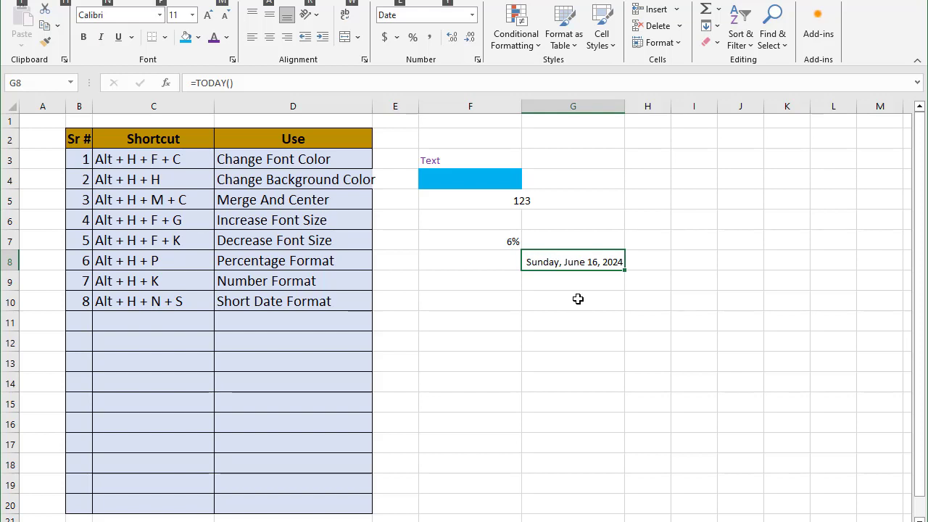
Apply short date format to cell G8 with the short-date shortcut
key(alt)
text(hns)
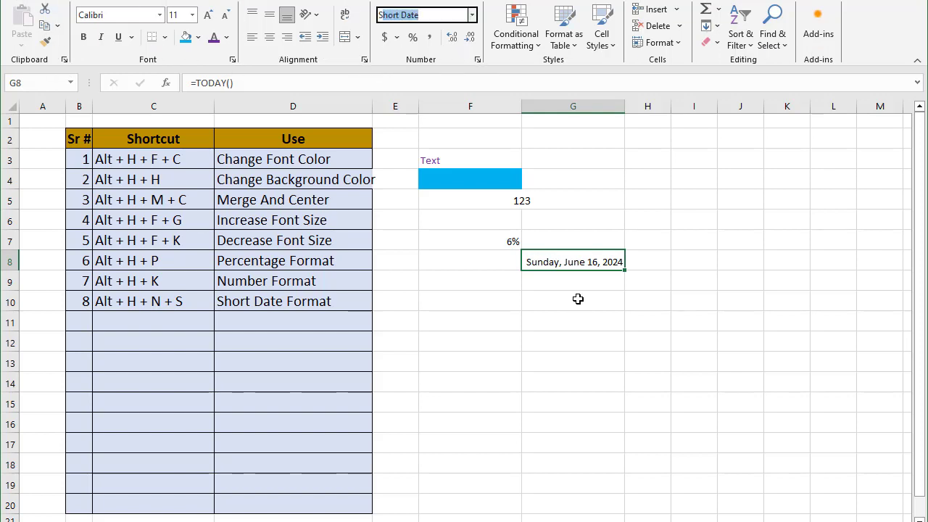
key(Return)
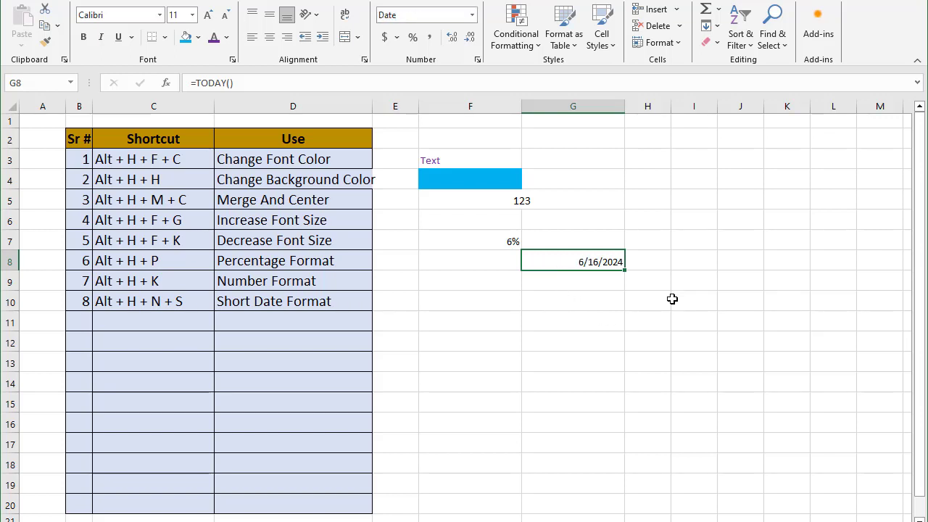
Enter 9 as the serial number in table row 11
click(78, 322)
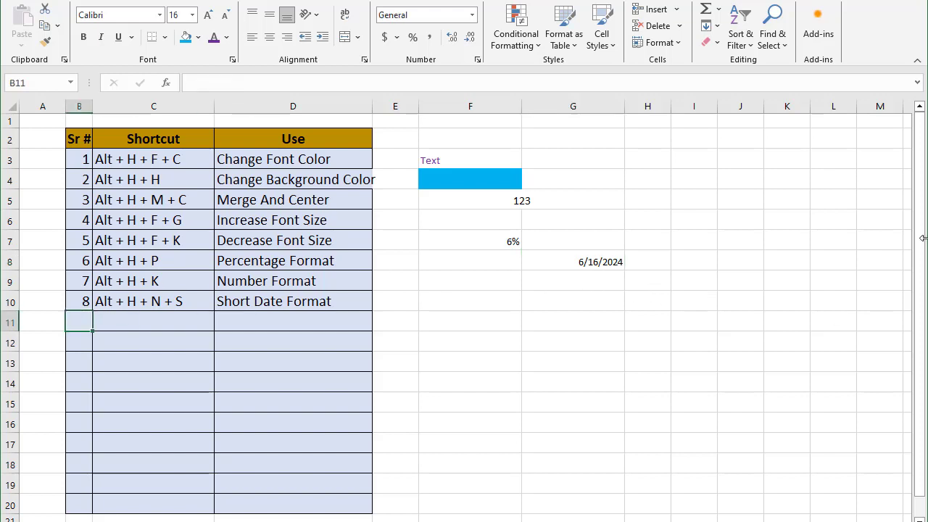
text(9)
key(Tab)
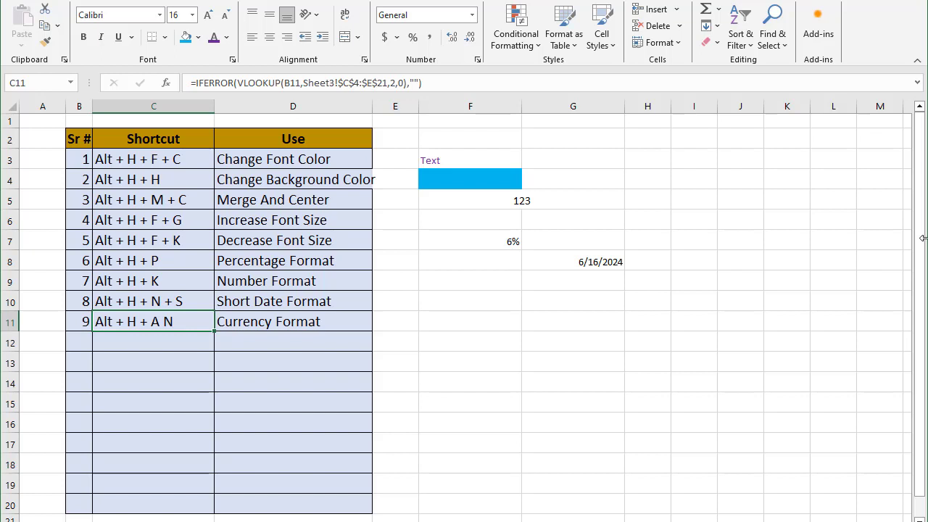
Merge and center cells F5 and G5 containing 123 with the merge-and-center shortcut
click(507, 282)
drag(512, 202, 573, 201)
key(alt+h)
key(m)
key(c)
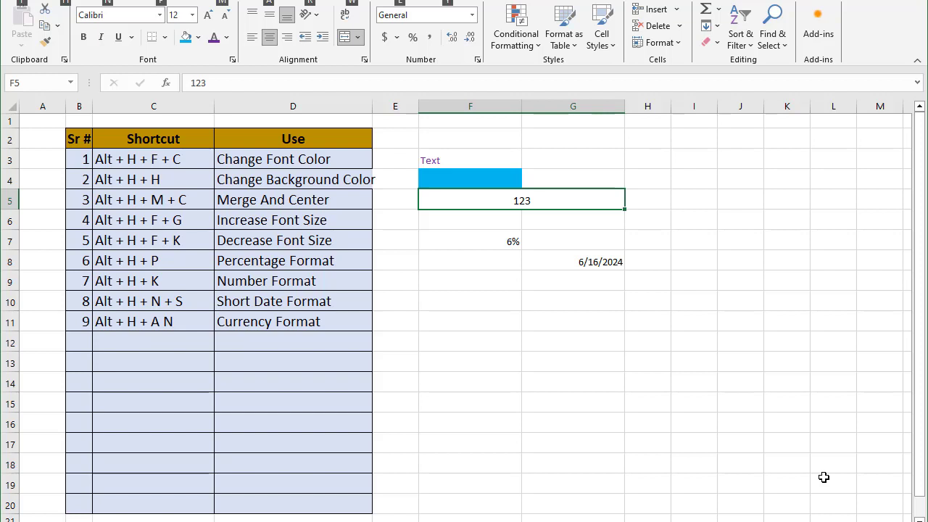
Apply the $ English (United States) accounting format to the merged 123 cell with the currency shortcut
key(alt+h)
key(a)
key(n)
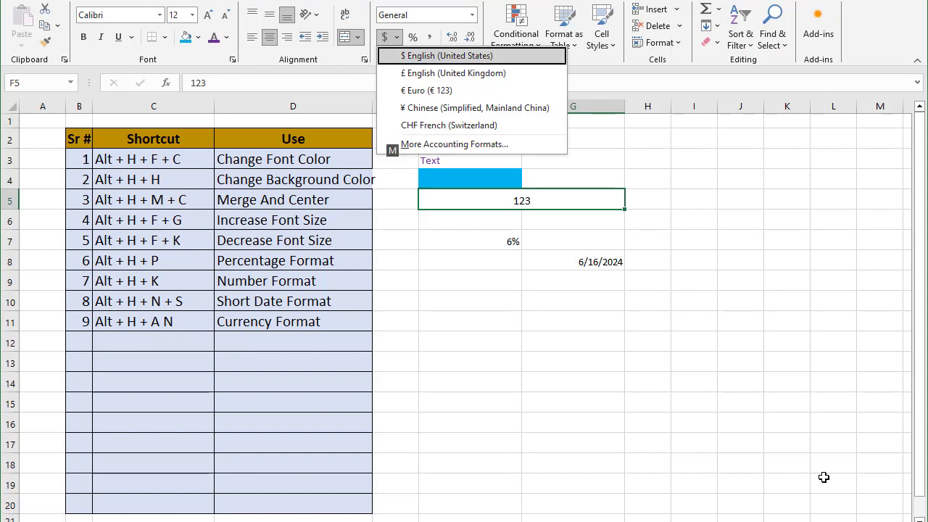
key(Return)
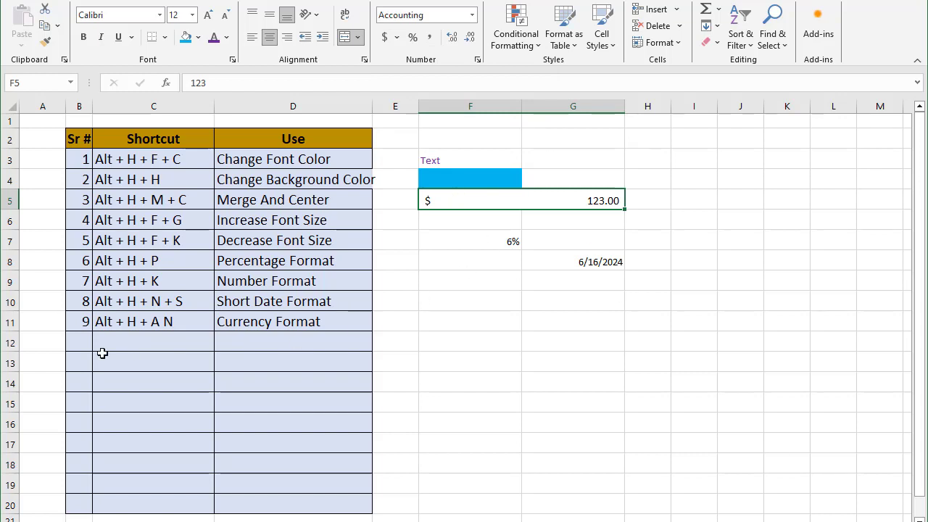
Enter 10 as the serial number in table row 12
click(77, 341)
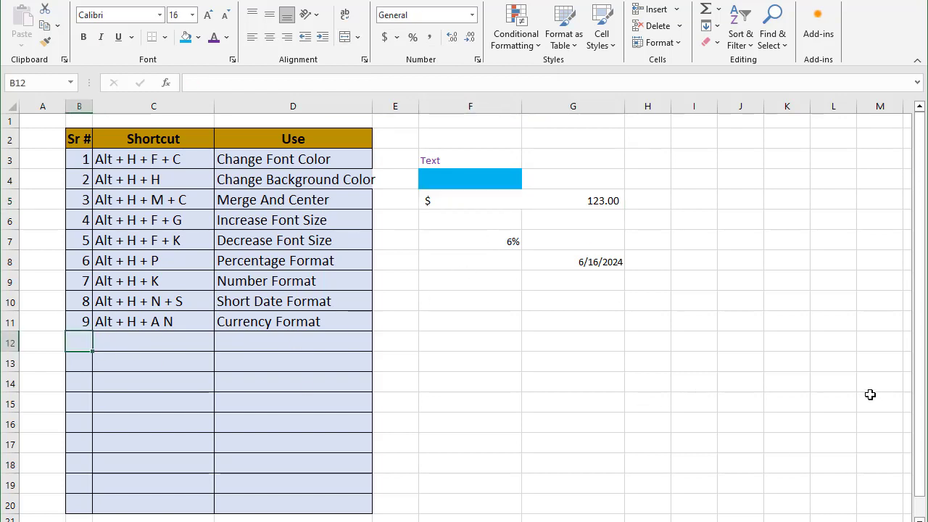
text(10)
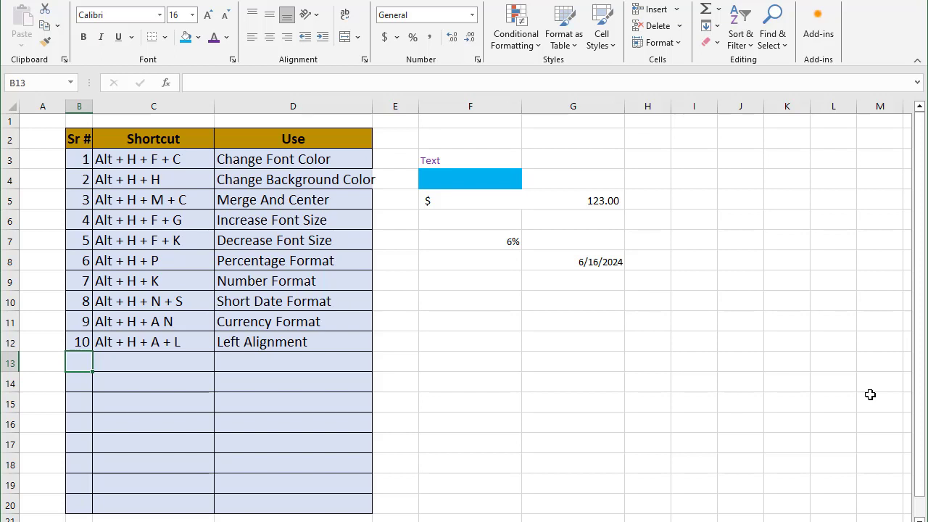
Enter the word file in cell F11 and reselect it
click(495, 320)
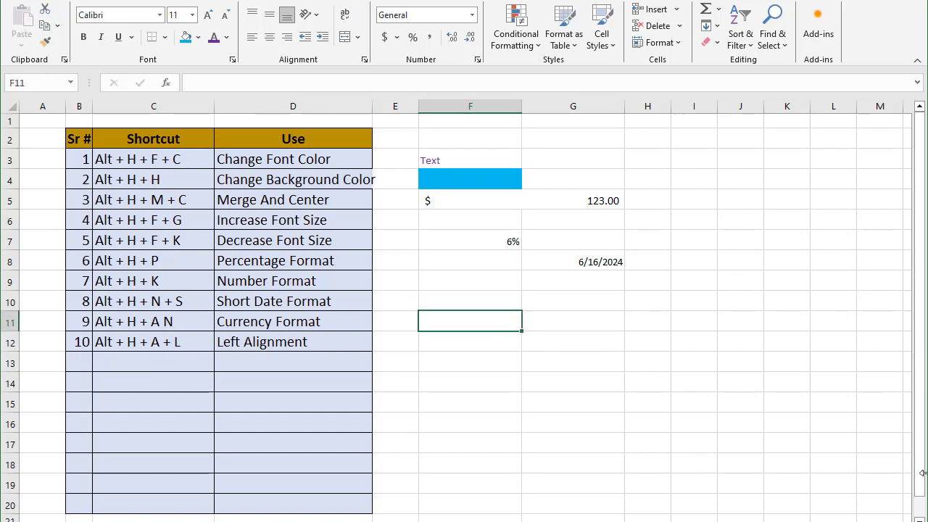
text(file)
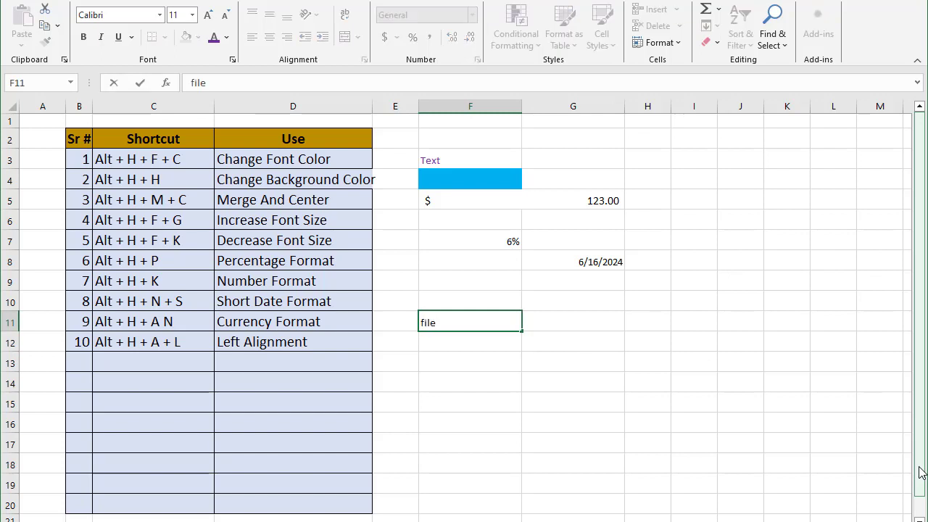
key(Return)
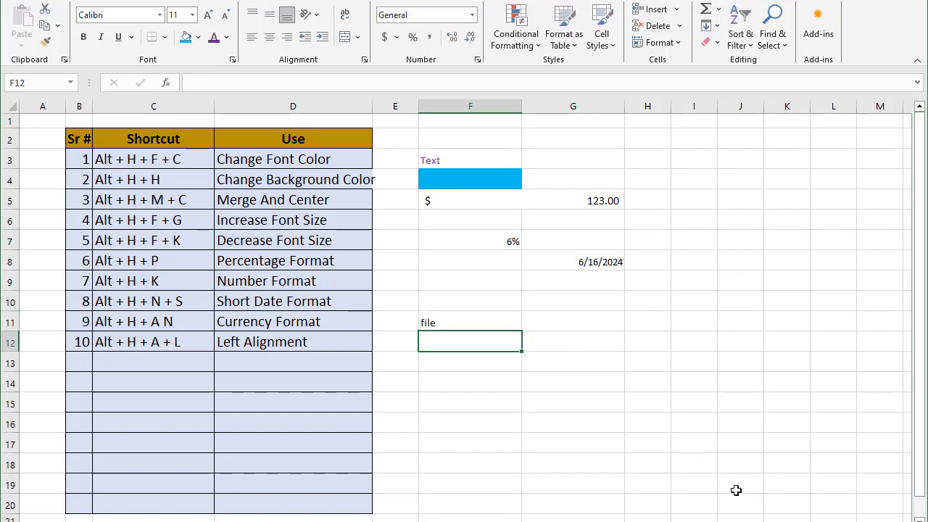
click(457, 321)
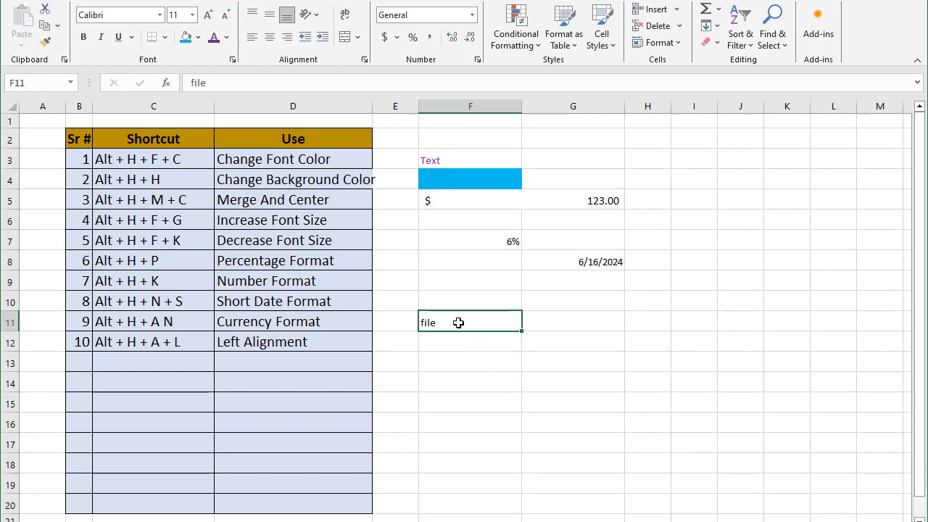
Enter 11 as the serial number in table row 13 for the Alt + H + A + C Center Alignment entry
click(81, 362)
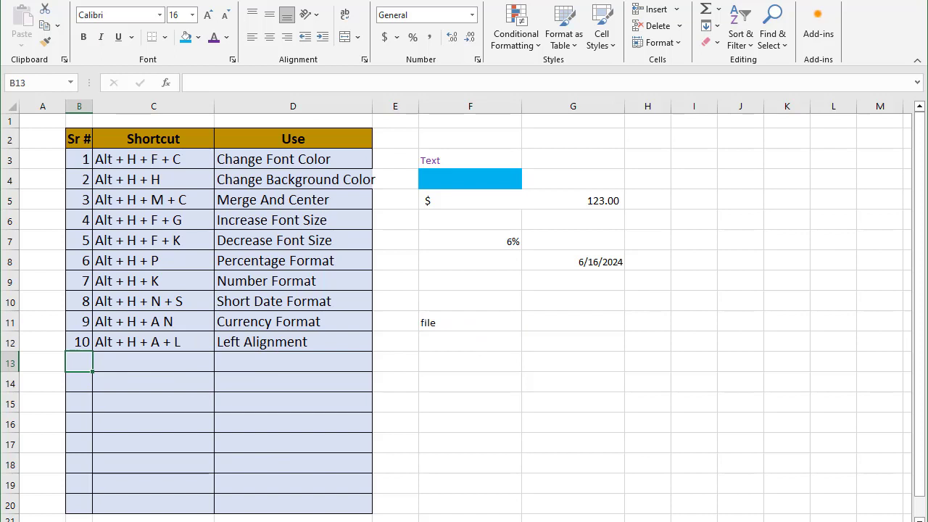
text(11)
key(Tab)
text(Alt + H + A + C)
key(Tab)
text(Center Alignment)
key(Return)
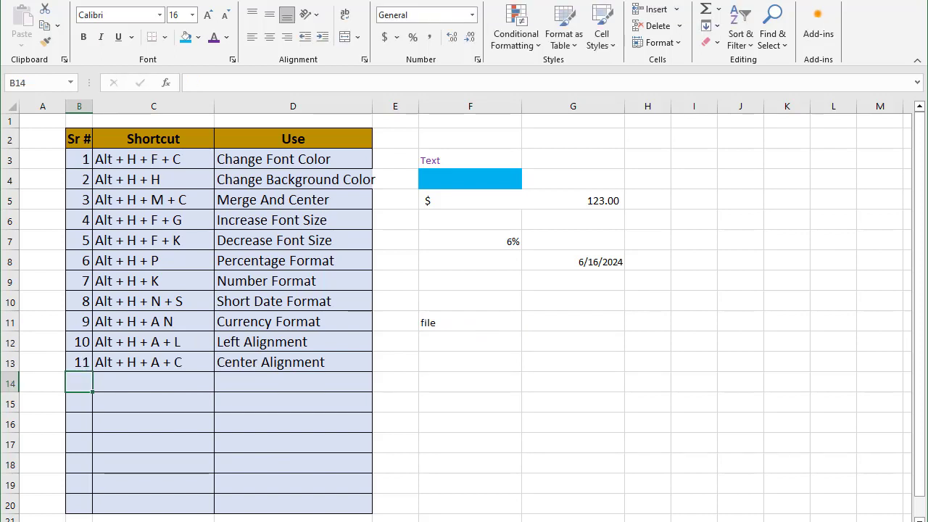
Center-align the file text in cell F11 with the center alignment shortcut
click(498, 323)
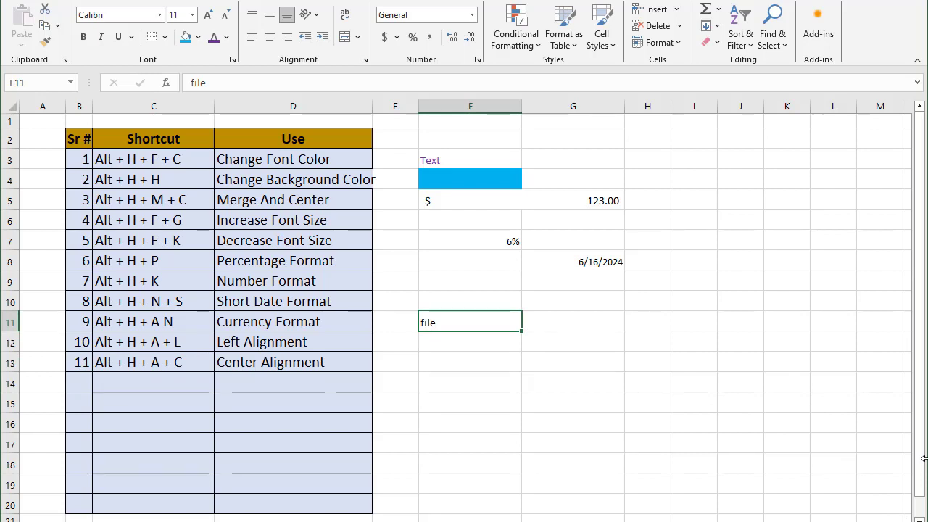
key(alt)
key(h)
key(a)
key(c)
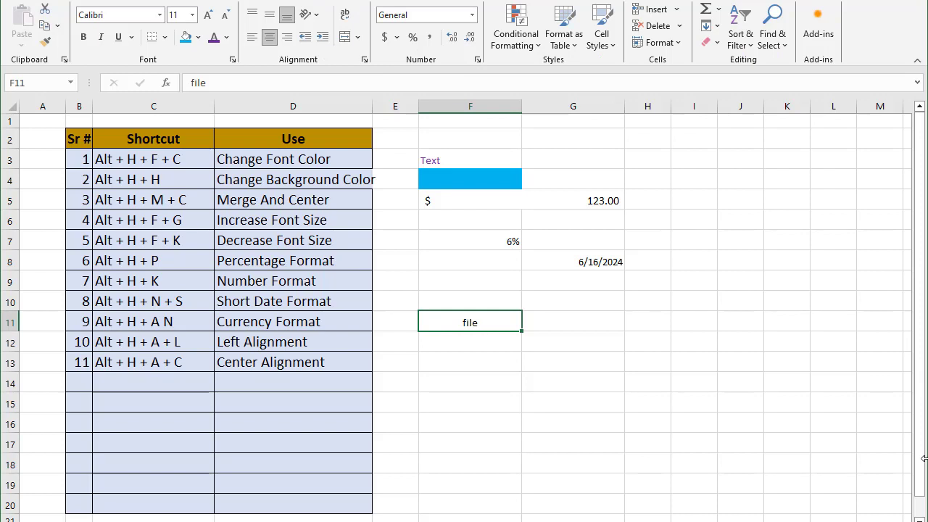
Left-align the file text in cell F11 again with the left alignment shortcut
key(alt)
key(h)
key(a)
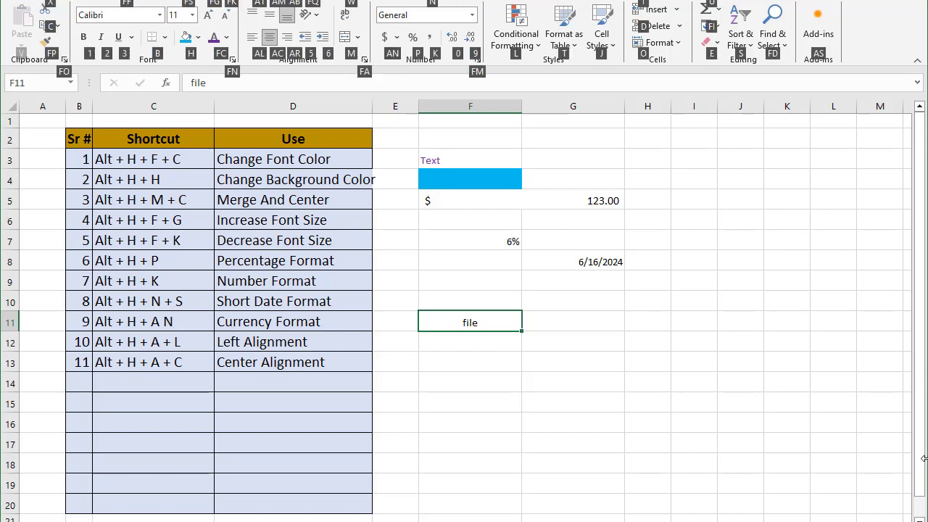
key(l)
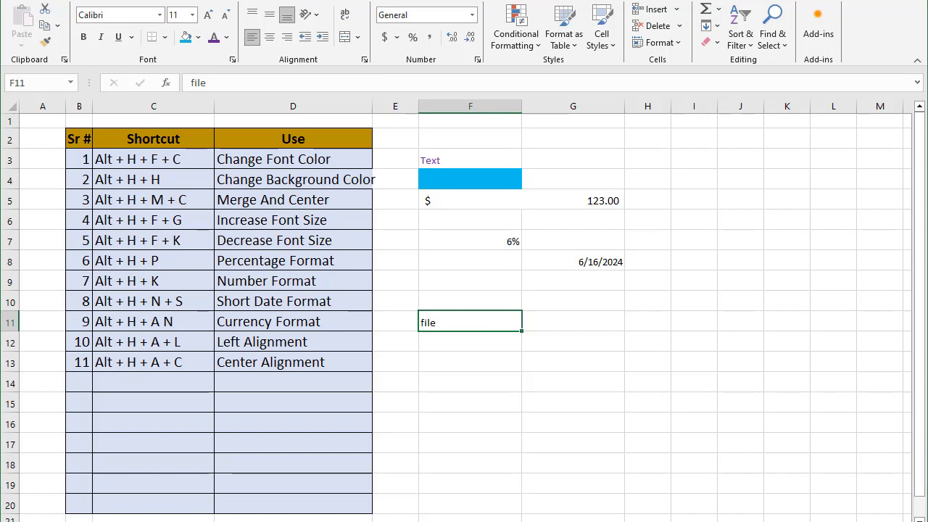
Enter 12 as the serial number in table row 14
click(80, 385)
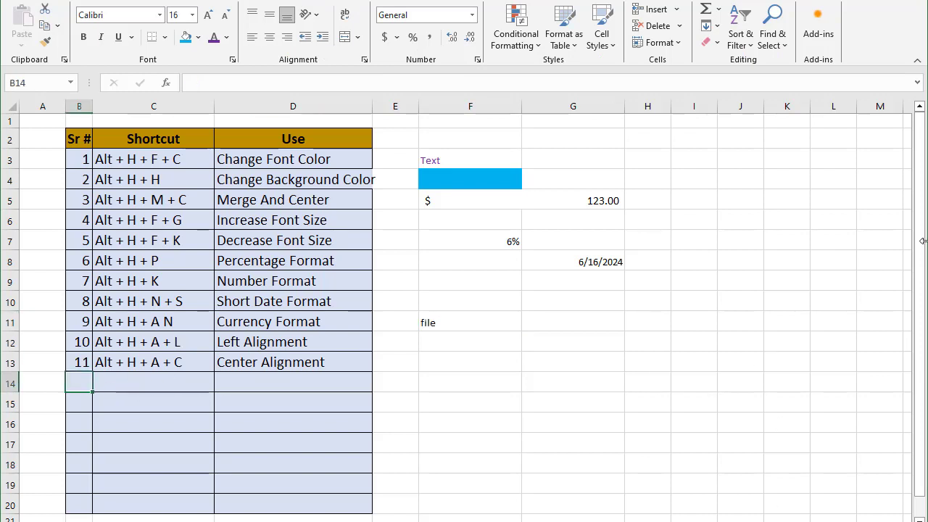
text(12)
key(Tab)
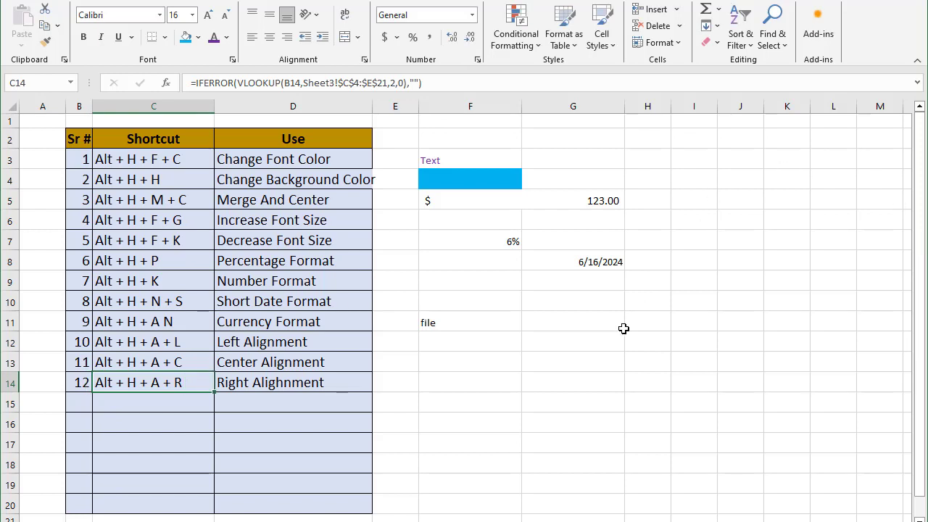
click(515, 320)
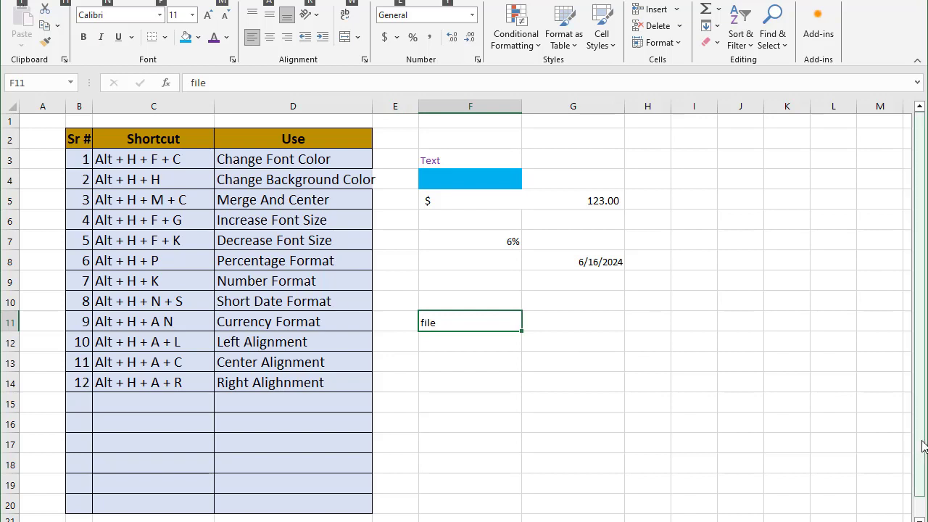
key(alt+h)
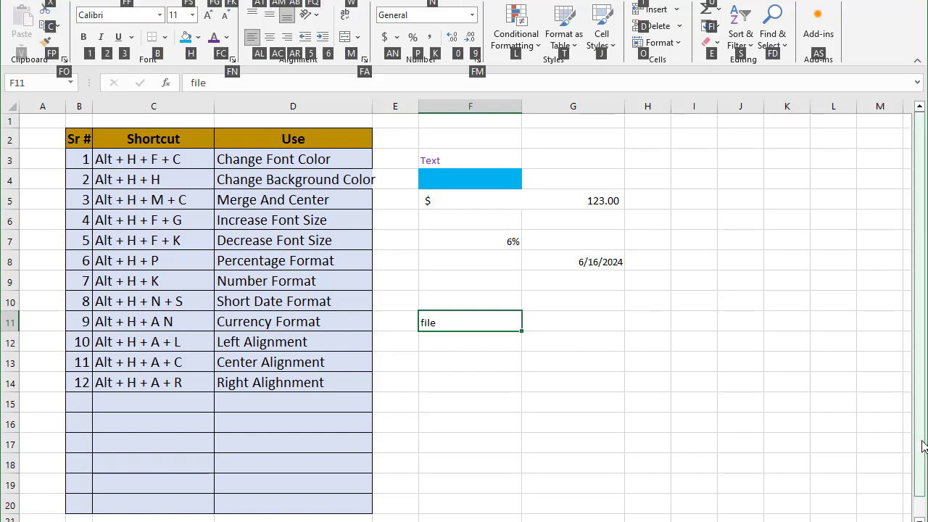
key(Escape)
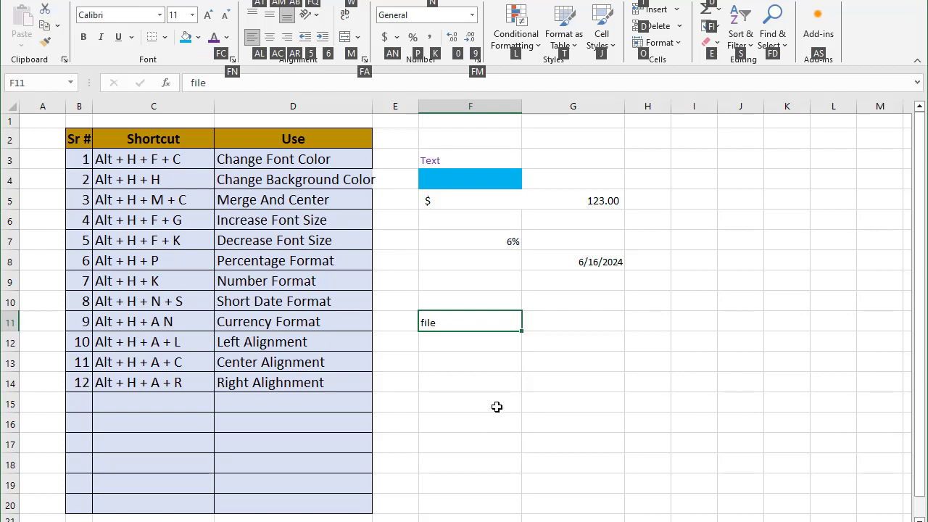
click(499, 404)
click(507, 323)
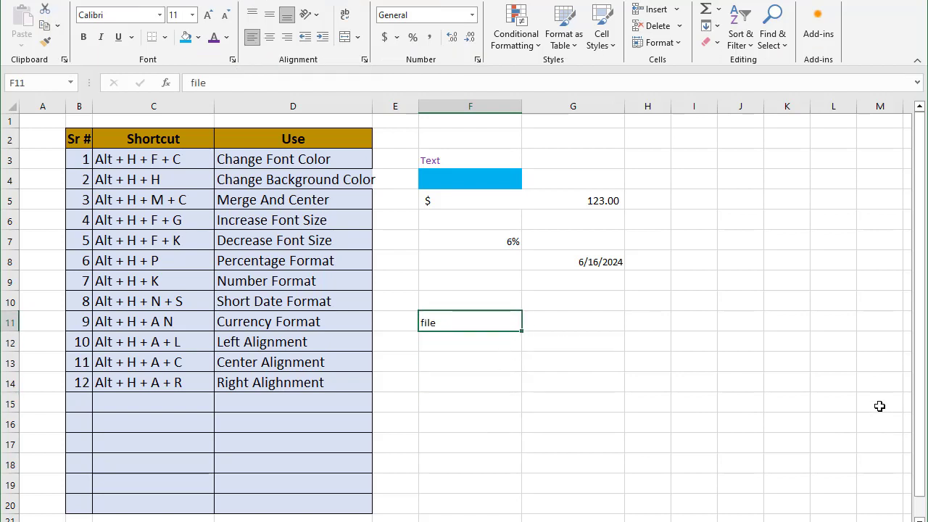
Right-align the file text in cell F11 with the right alignment shortcut
key(alt+h)
key(a)
key(r)
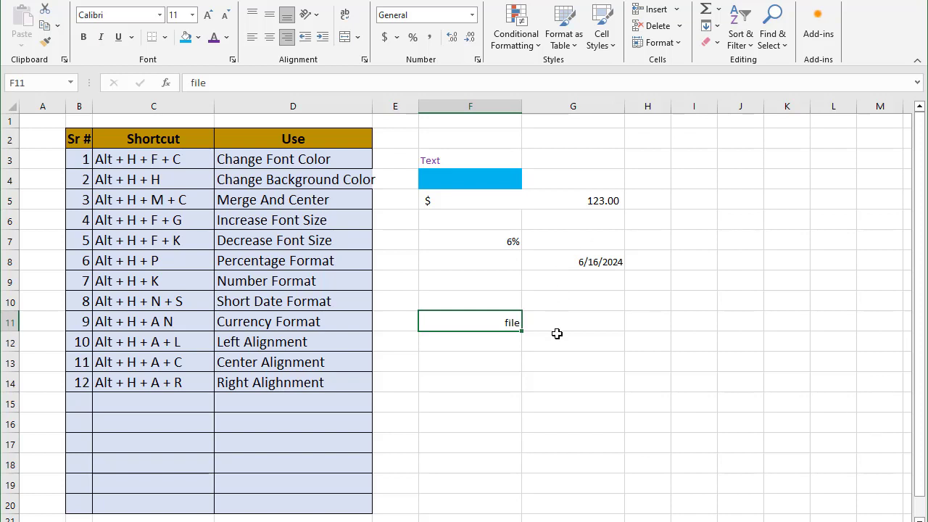
Enter 13 as the serial number in table row 15
click(85, 401)
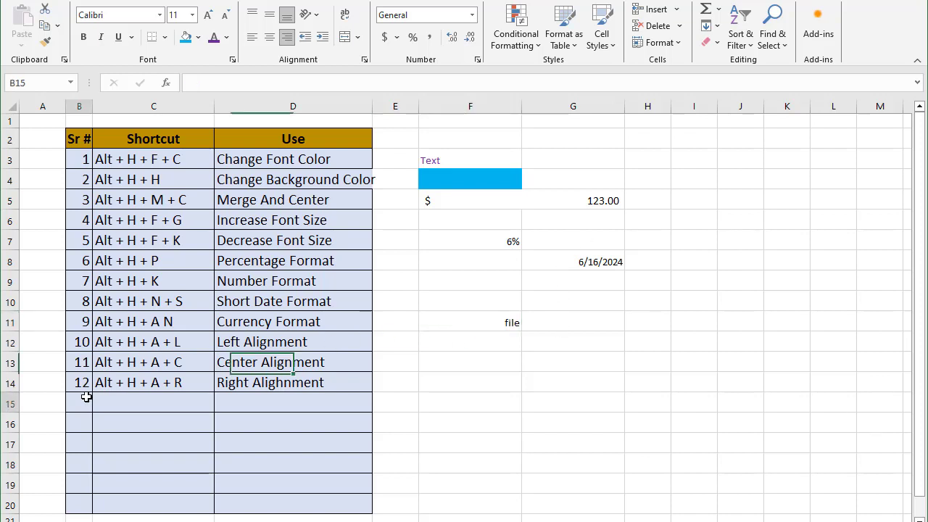
text(13)
key(Tab)
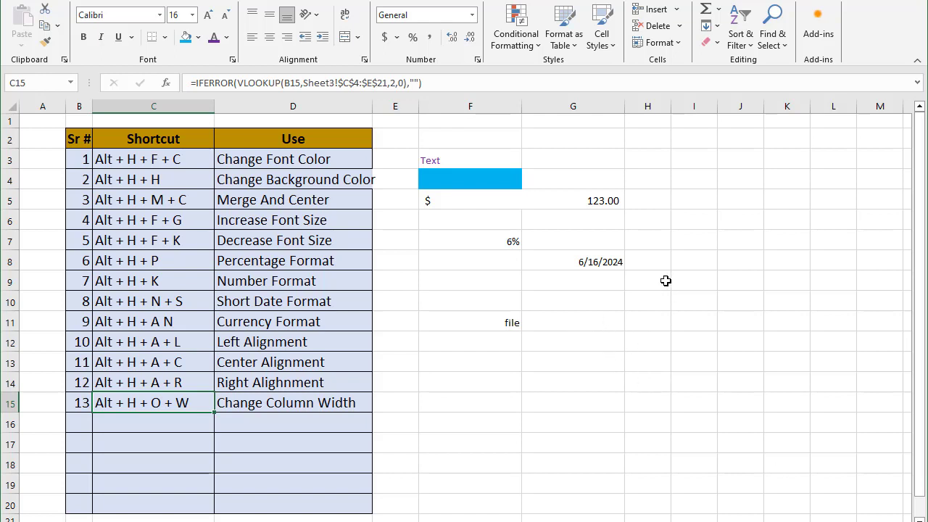
Set column H's width to 15 with the column width shortcut
click(645, 239)
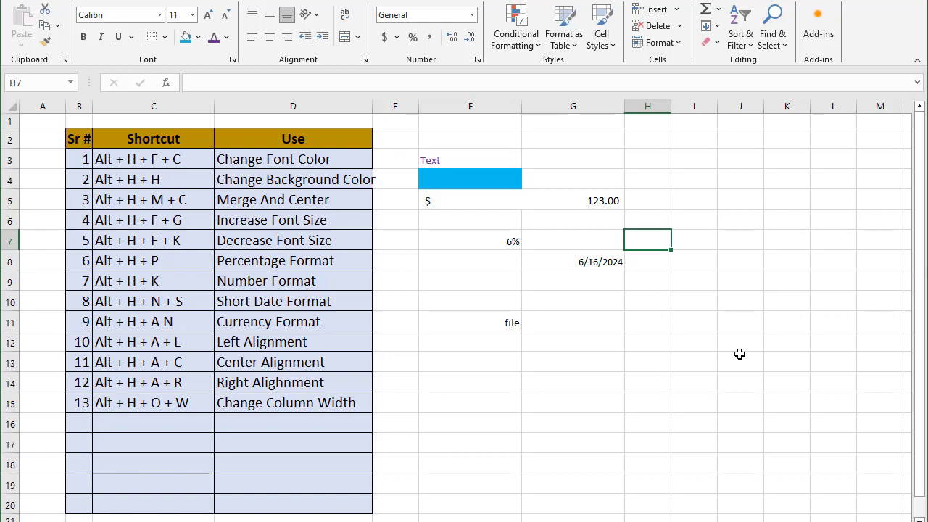
key(alt)
key(h)
key(o)
key(w)
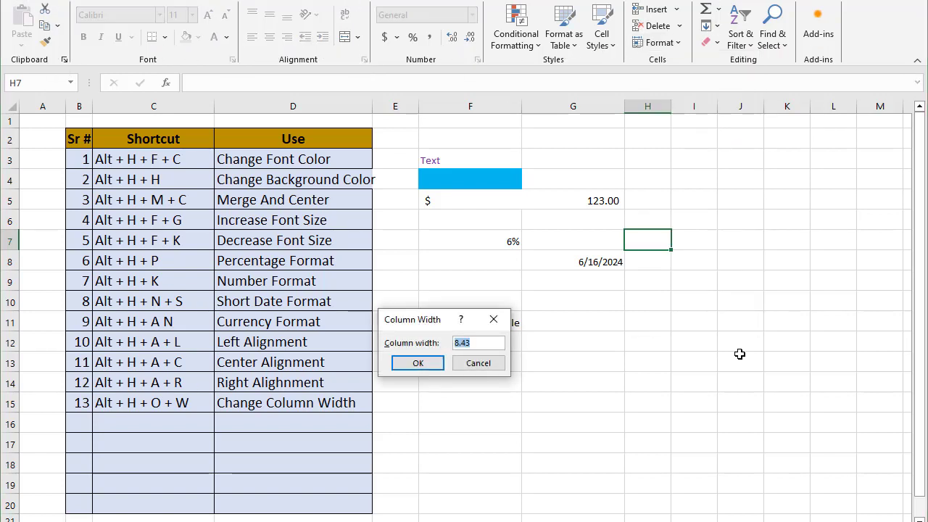
drag(425, 322, 469, 360)
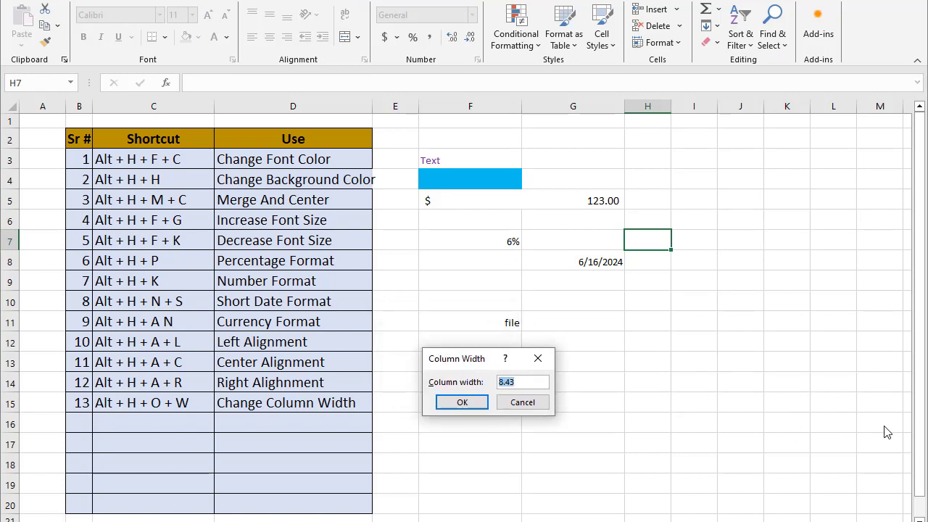
text(15)
click(465, 403)
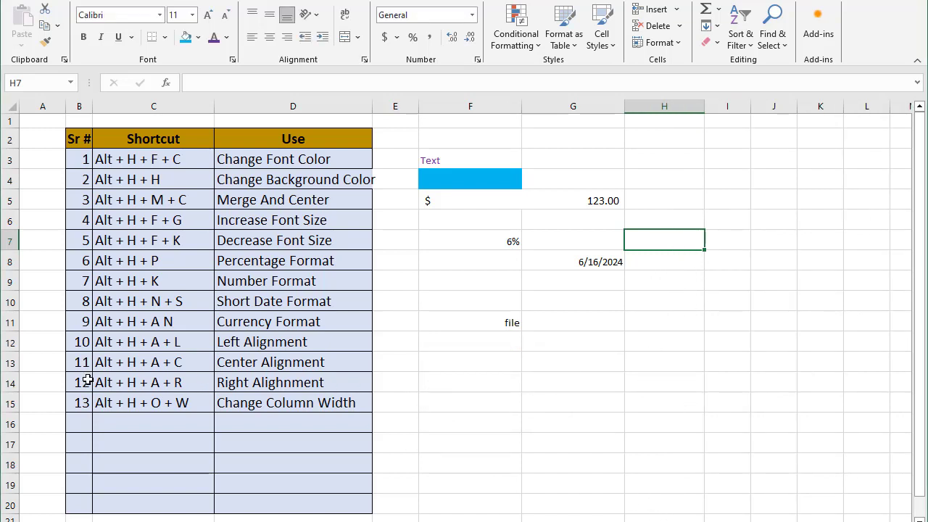
Enter 14 as the serial number in table row 16
click(79, 423)
text(14)
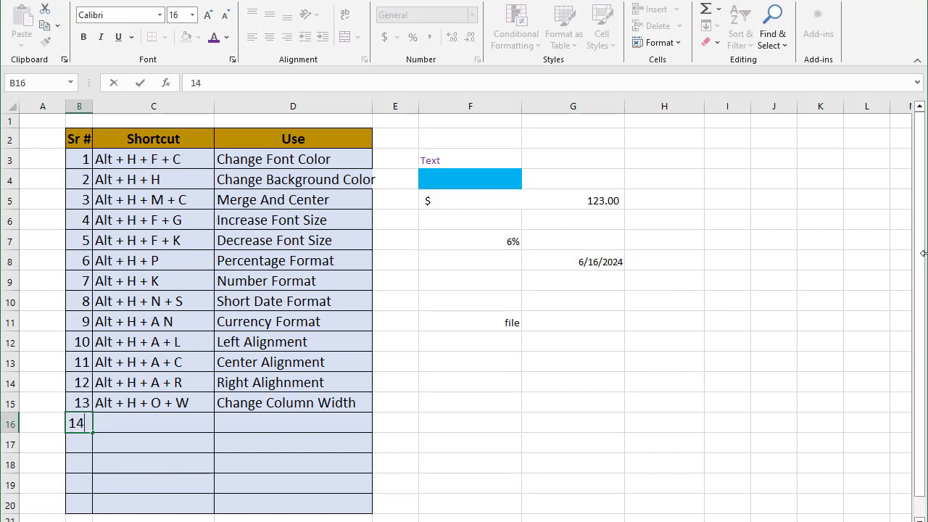
key(Tab)
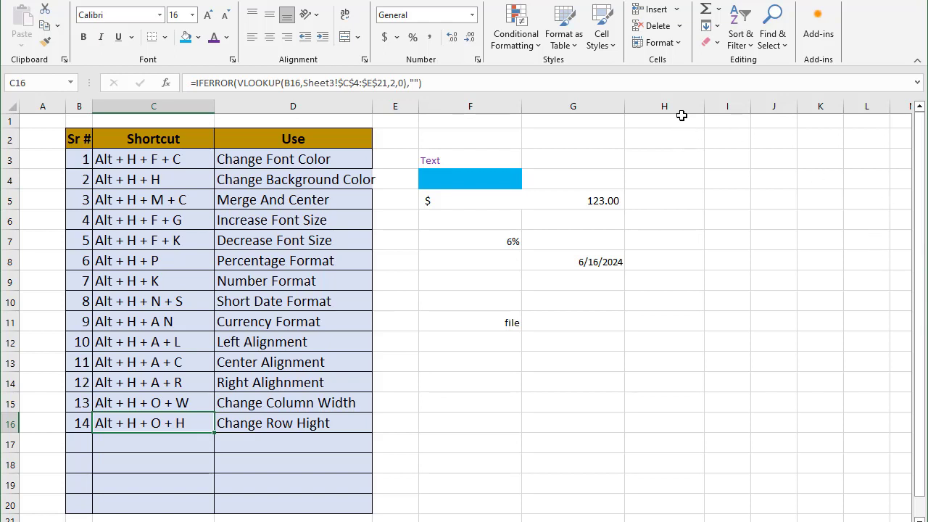
Set row 1's height to 25 with the row height shortcut
click(682, 118)
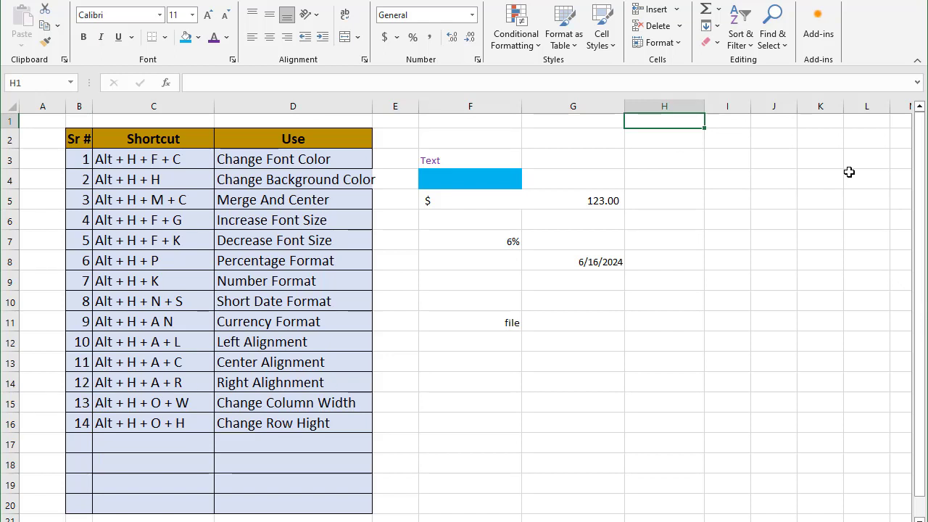
key(alt)
key(h)
key(o)
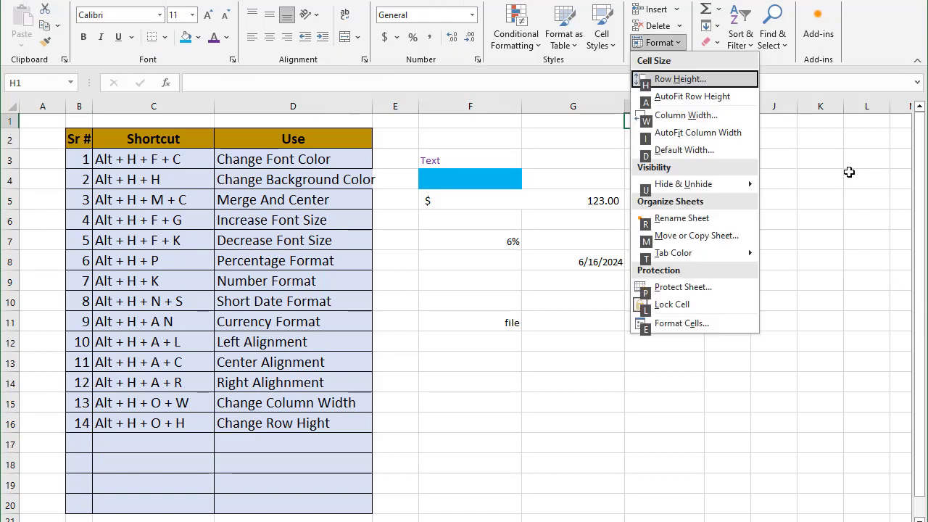
key(h)
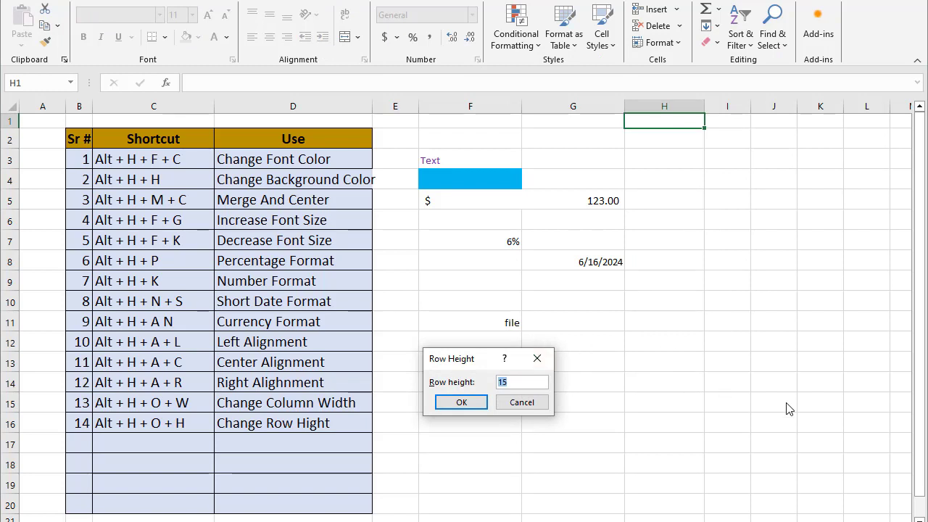
text(25)
key(Return)
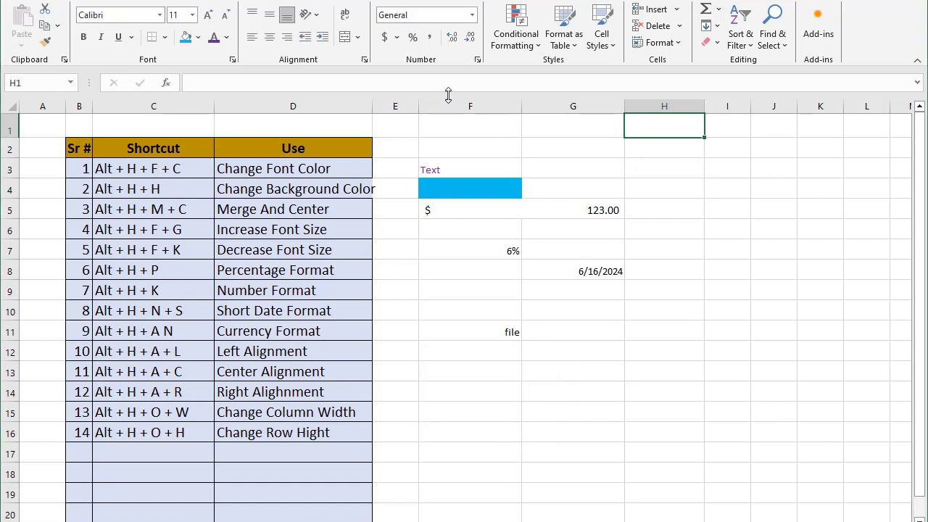
Enter 15 as the serial number in table row 17 for the All Borders entry
click(77, 451)
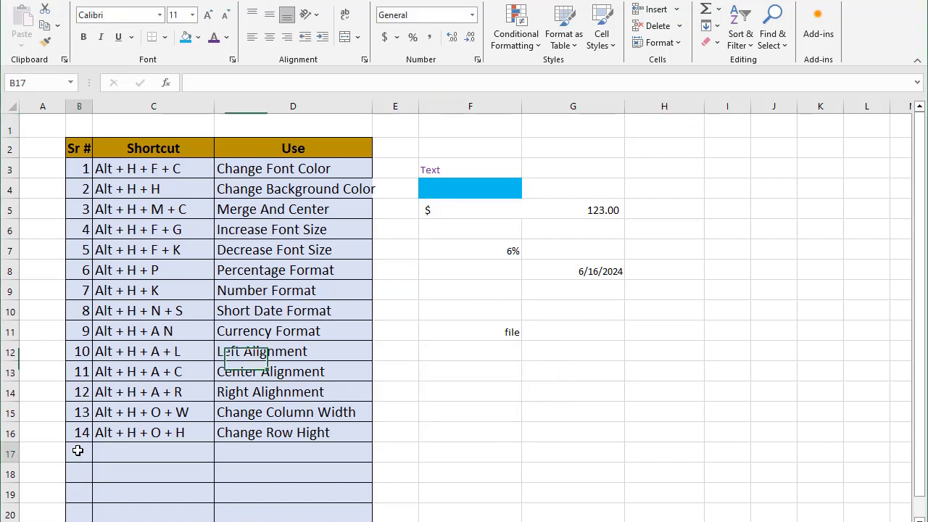
text(15)
key(Tab)
text(Alt + H + B + A)
key(Tab)
text(All Borders)
key(Return)
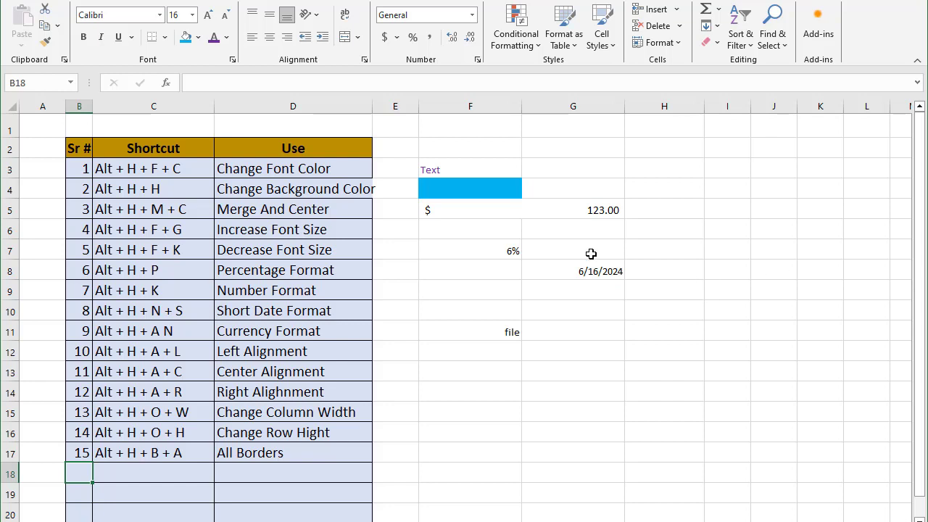
Apply all borders to the sample range F5:G11 with the all-borders shortcut
drag(550, 210, 620, 331)
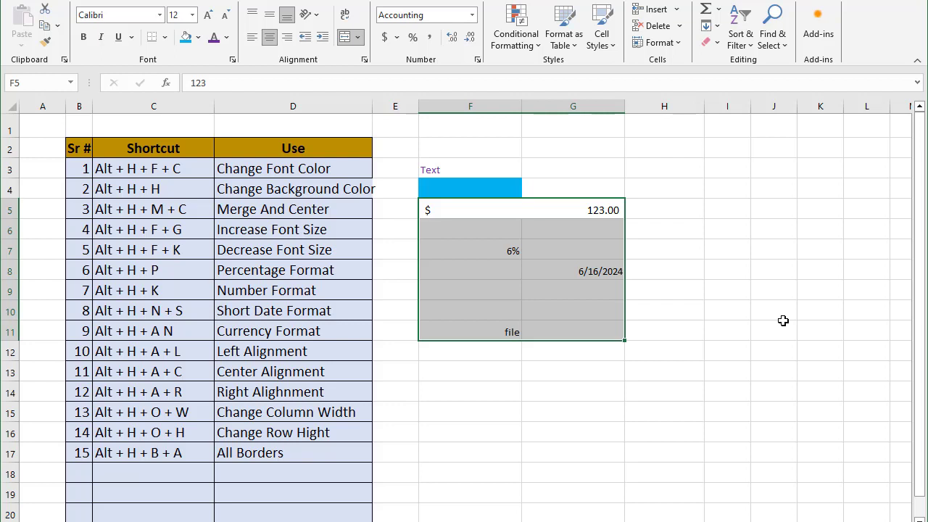
key(alt)
key(h)
key(b)
key(a)
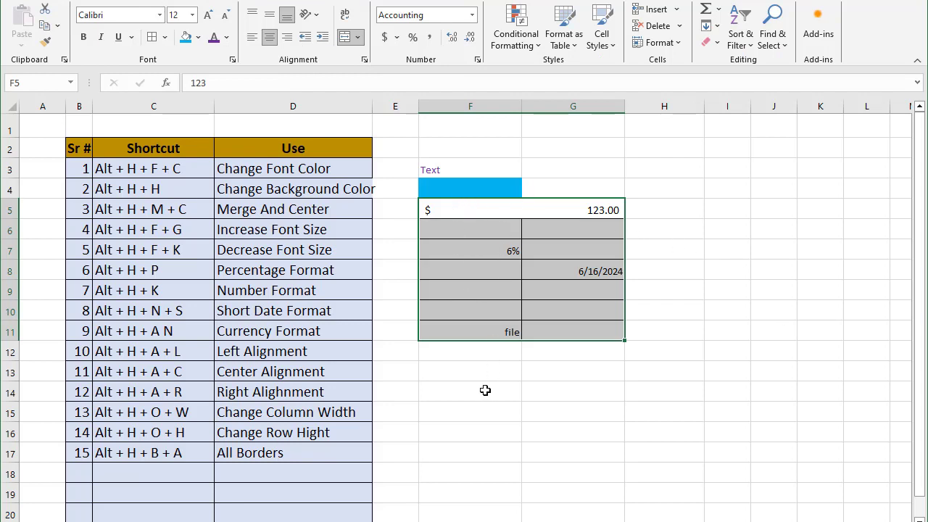
Enter 16 as the serial number in table row 18
click(84, 472)
text(1)
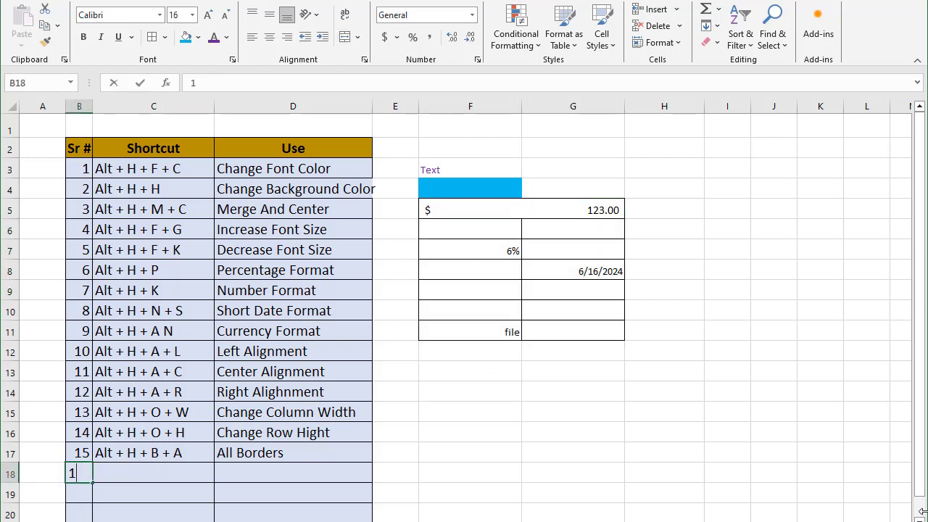
text(6)
key(Tab)
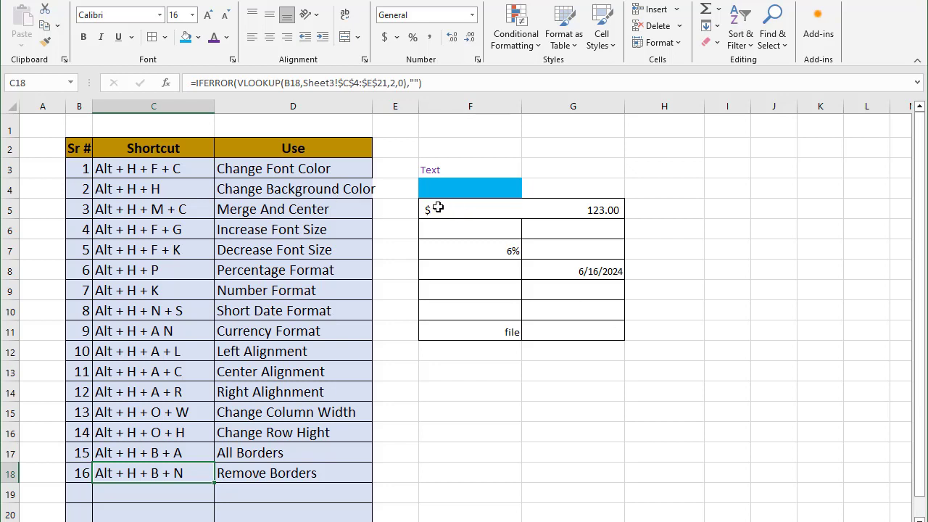
Remove all borders from the sample range F5:G11 with the no-border shortcut
drag(438, 209, 562, 332)
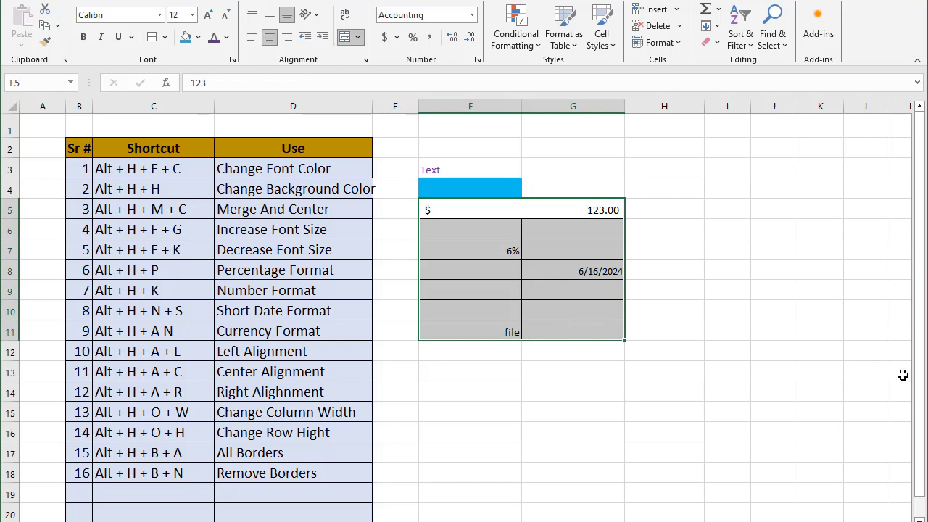
key(alt+h)
key(b)
key(n)
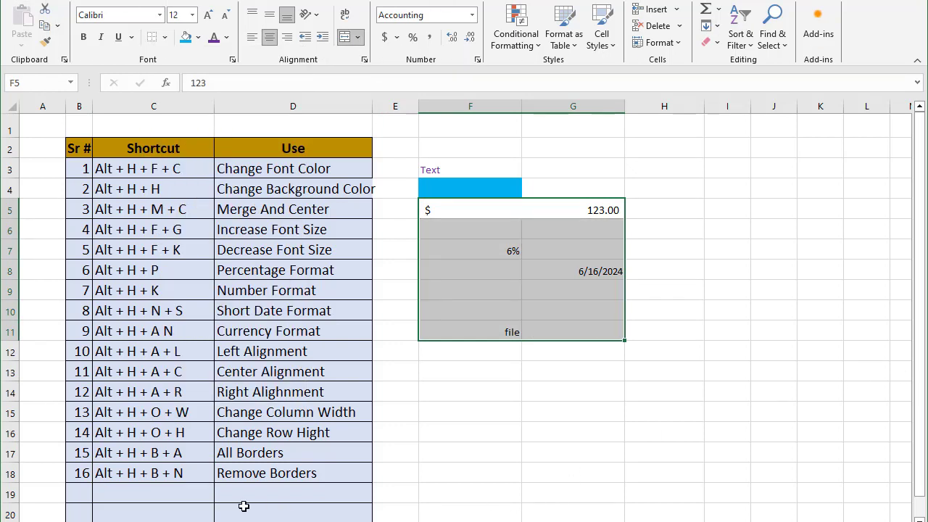
Enter 17 as the serial number in table row 19
click(83, 495)
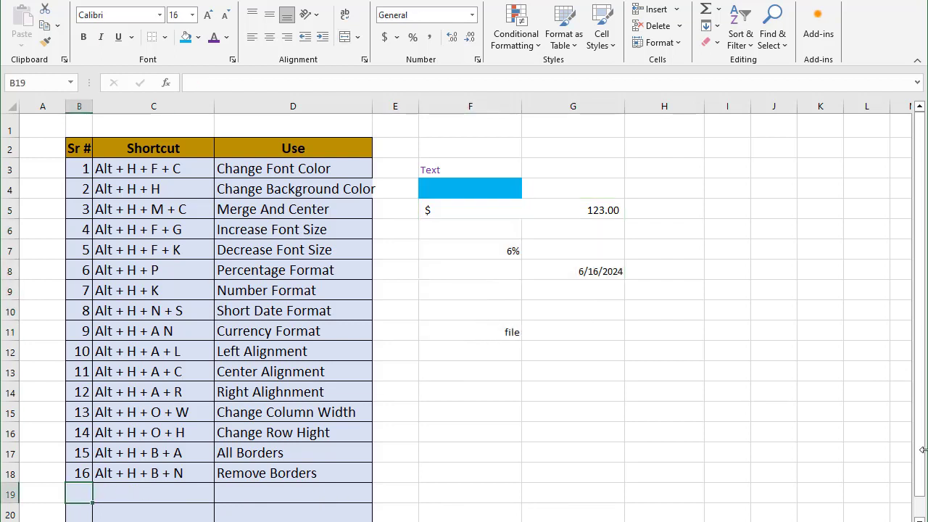
text(17)
key(Tab)
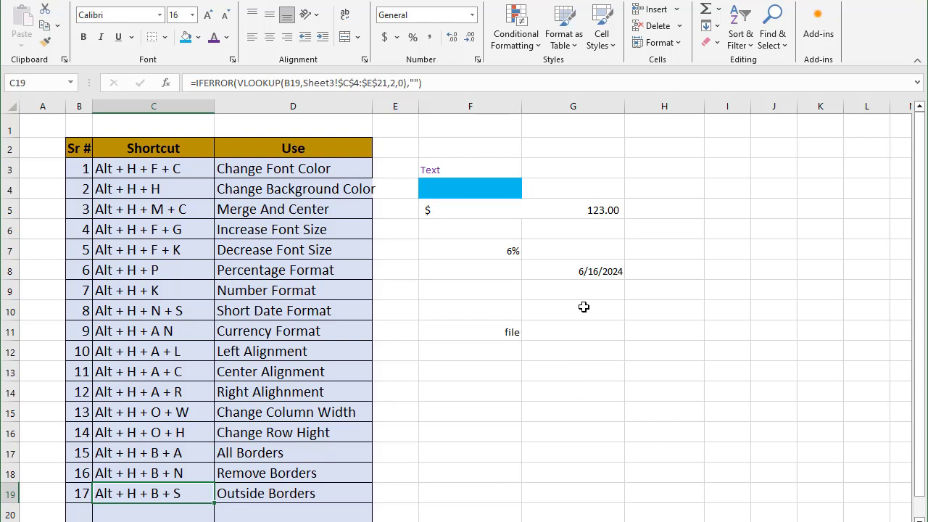
Apply an outside border to the sample range H7:I10 with the outside-borders shortcut
click(580, 350)
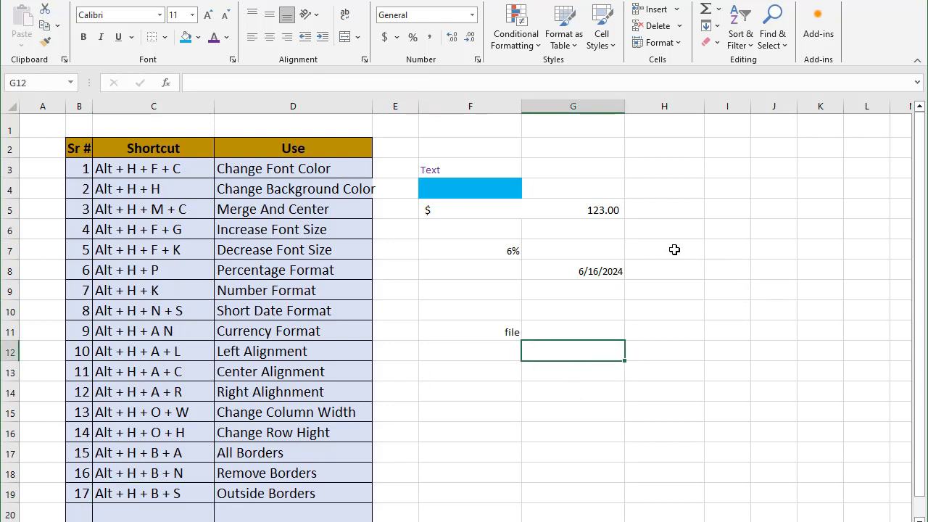
drag(674, 249, 709, 315)
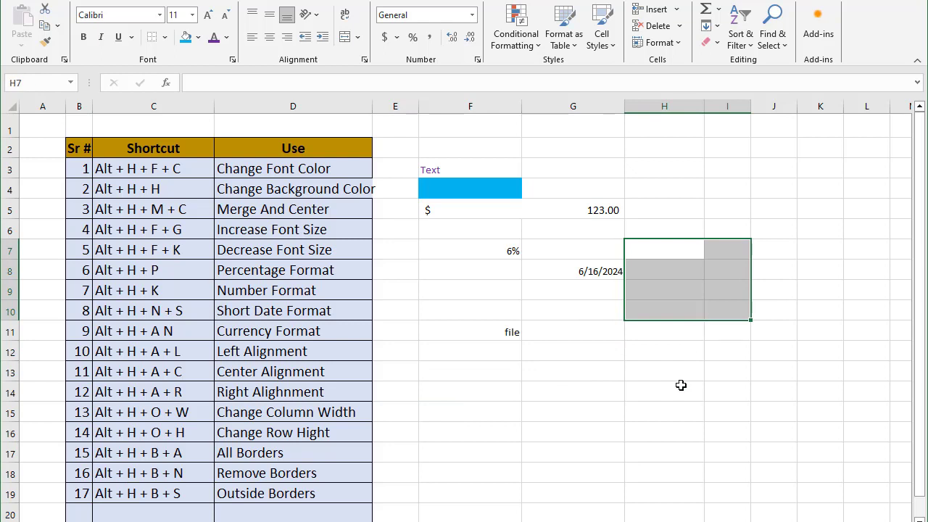
key(alt+h)
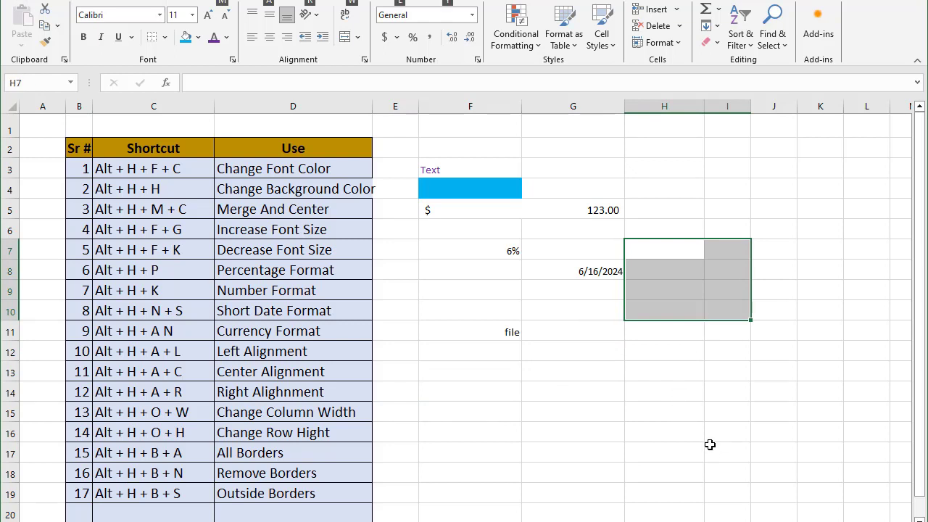
key(b)
key(a)
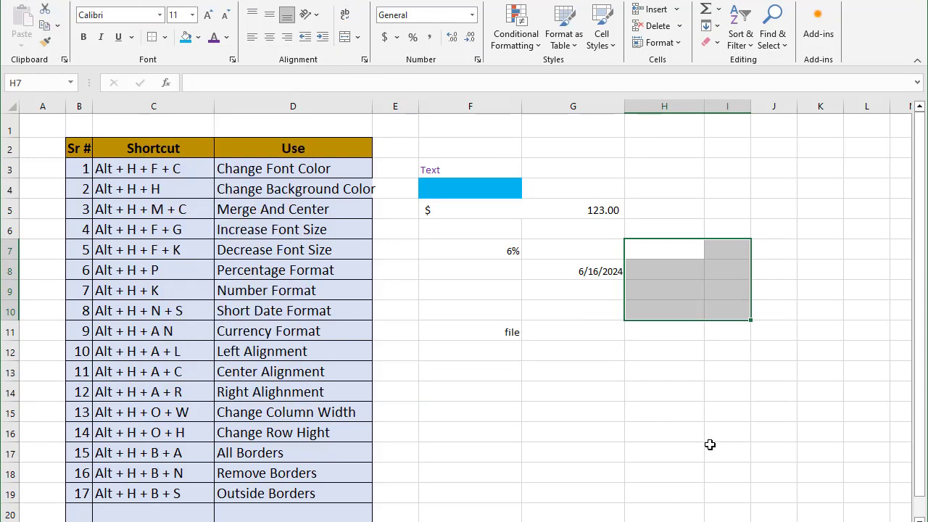
click(710, 445)
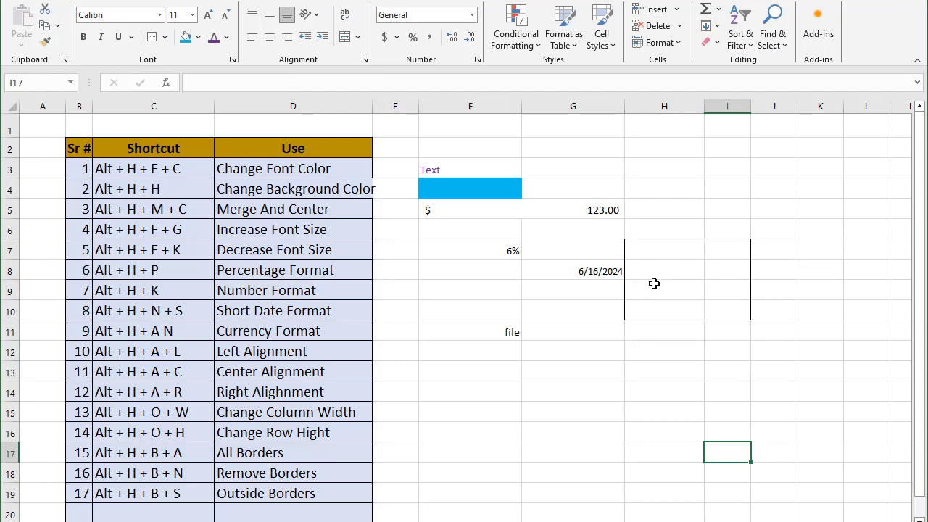
Enter 18 as the serial number in table row 20
click(69, 513)
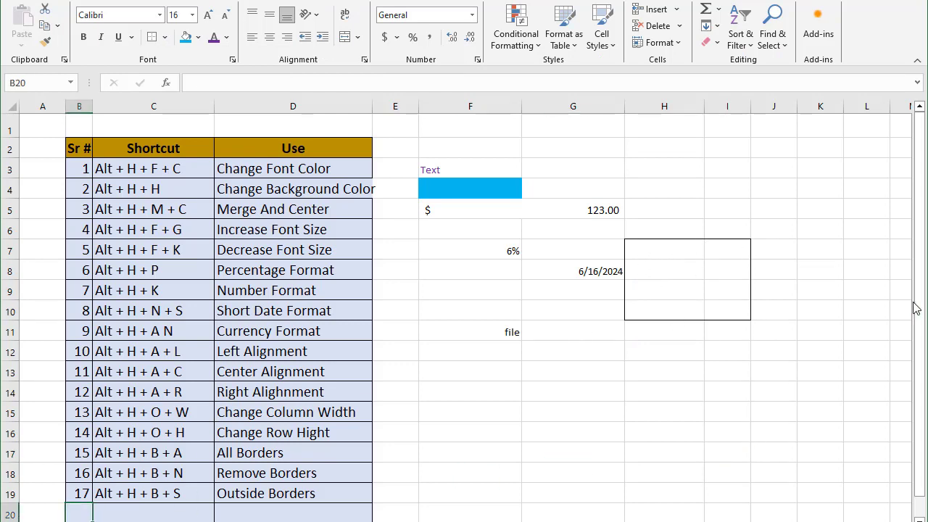
text(18)
key(Tab)
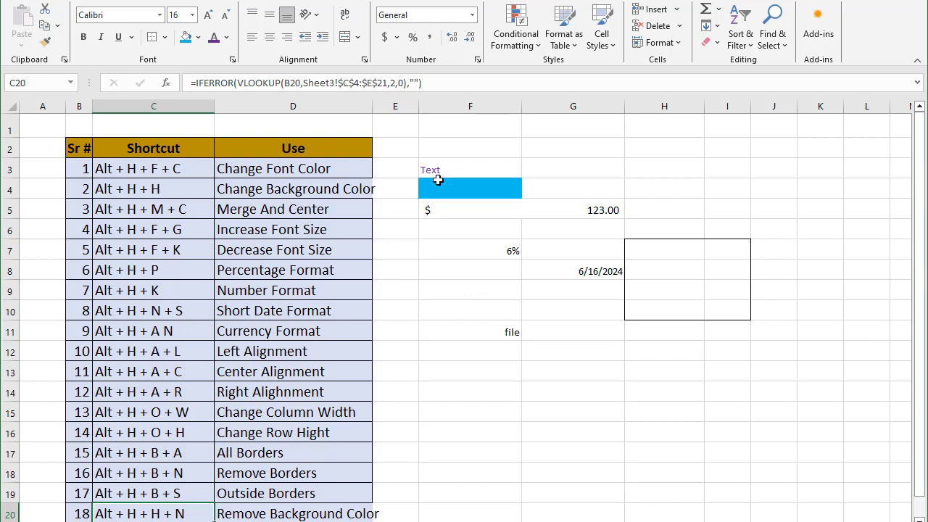
Remove the blue background fill from sample cell F4 with the no-fill shortcut
click(438, 187)
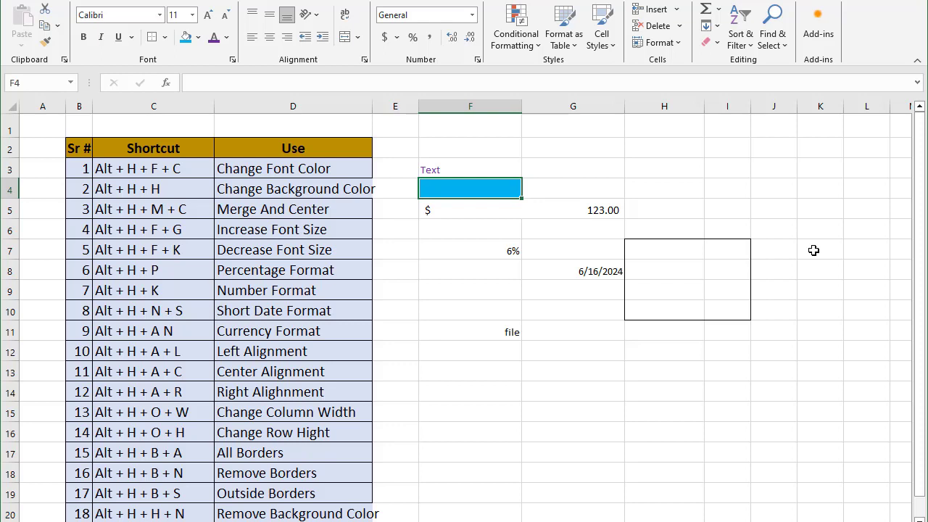
key(alt+h)
key(h)
key(n)
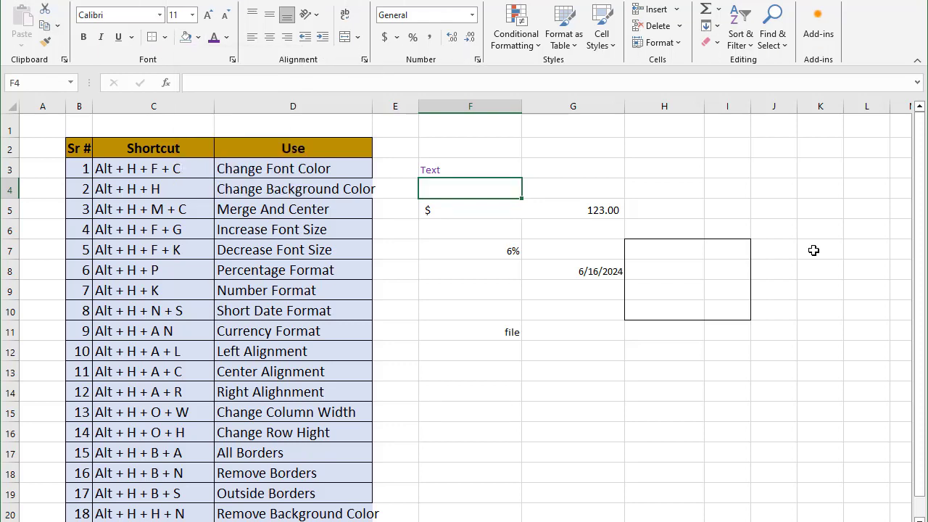